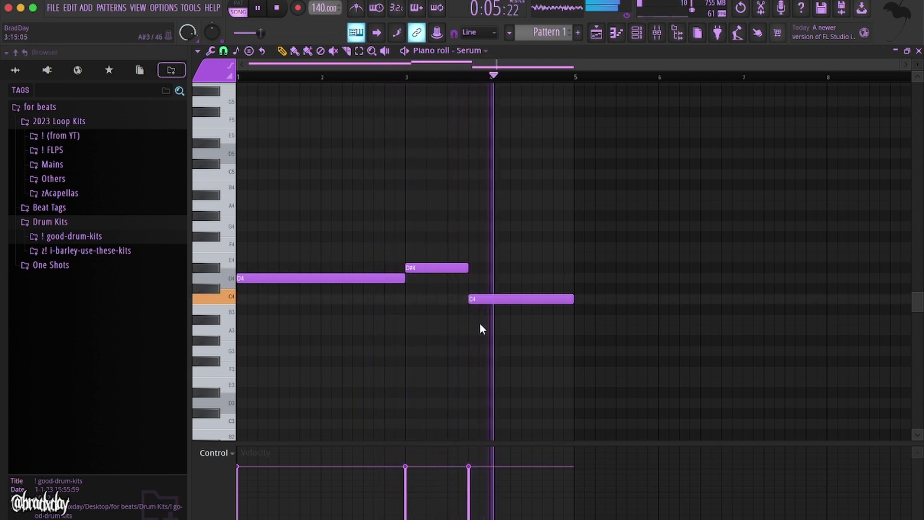
Repeat the four-bar D4, D#4, C4 phrase to fill eight bars and set the tempo to 152 BPM
key("ctrl+b")
key("ctrl+d")
scroll(323, 140, "down", 2)
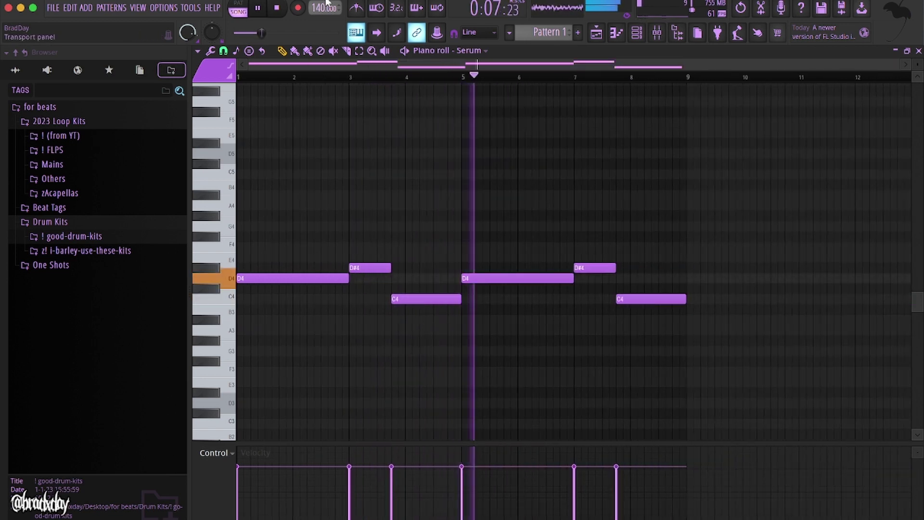
left_click_drag(323, 7, 324, 2)
key("Return")
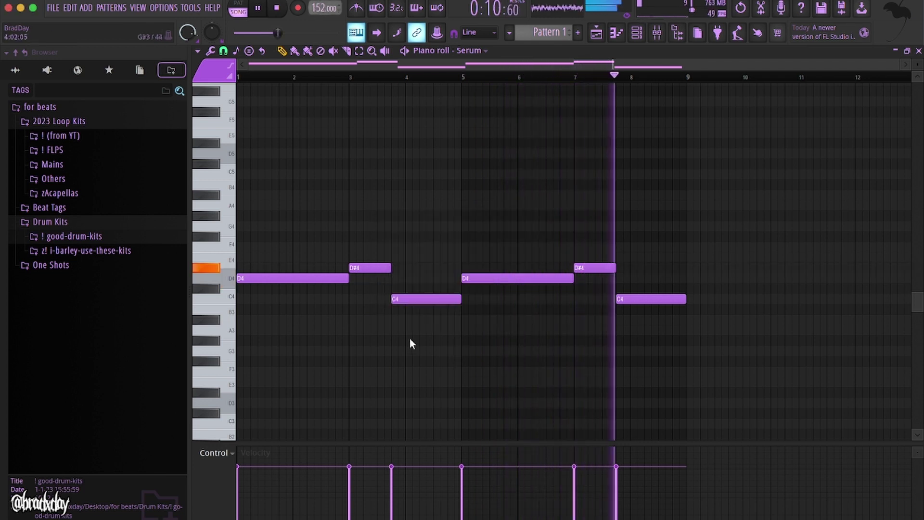
Copy all the notes and place the copy one octave higher, then clear the selection
key("ctrl+a")
key("ctrl+c")
key("ctrl+v")
key("ctrl+Up")
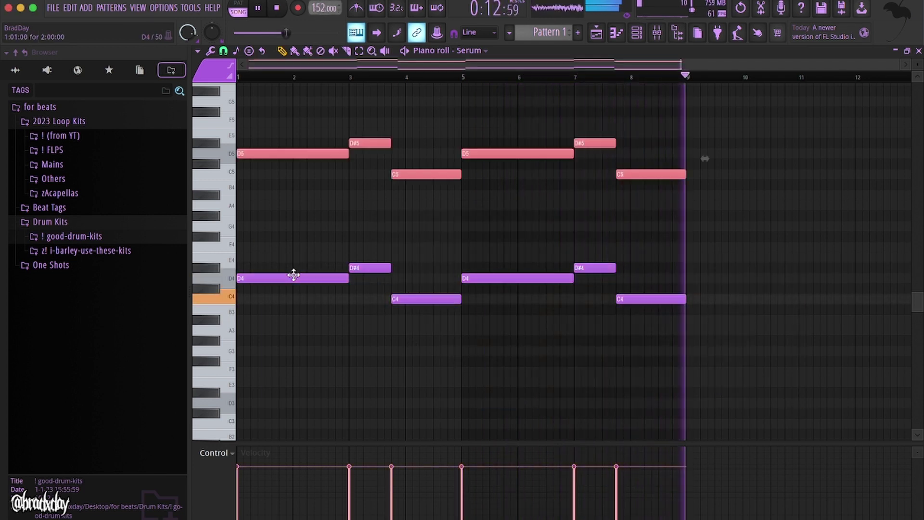
key("ctrl+d")
Break up the end of the upper D5 note in bar 2 with short D#5 notes at 2:07 and 2:13
scroll(311, 193, "up", 1)
left_click(312, 155)
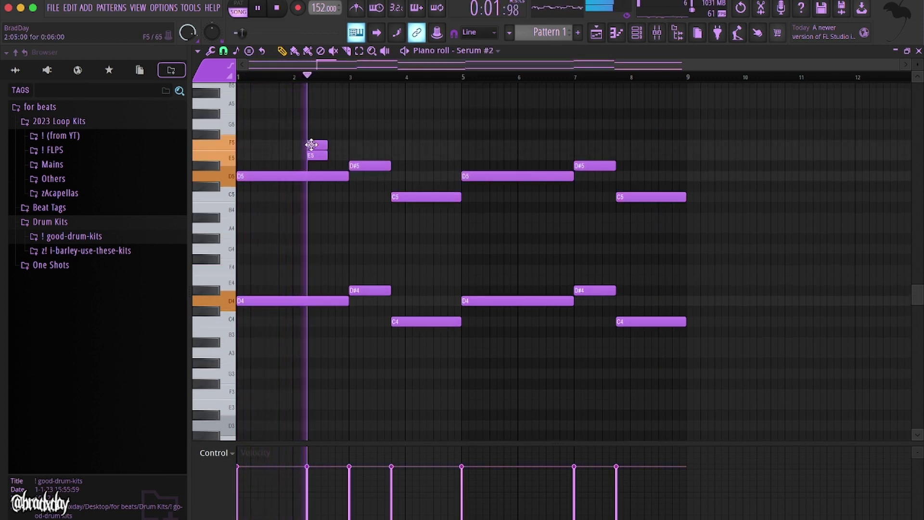
key("space")
left_click(319, 146)
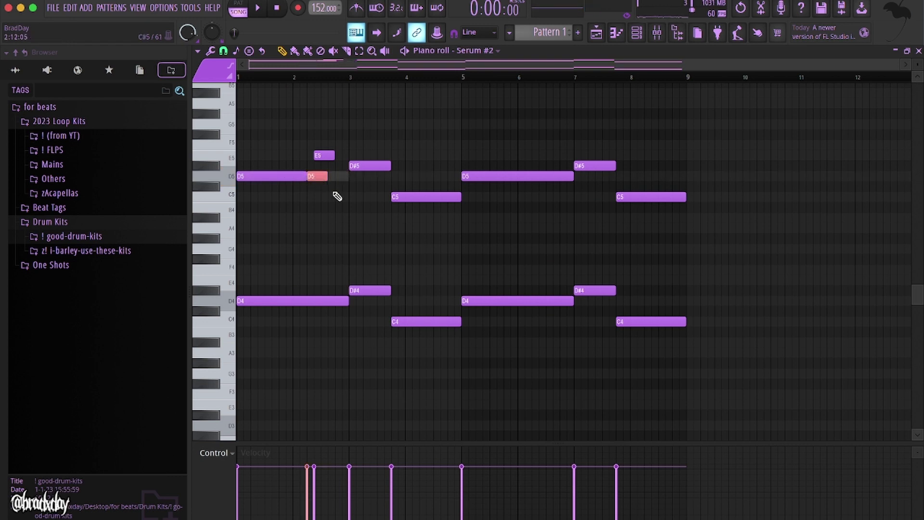
left_click_drag(320, 155, 309, 150)
key("ctrl+b")
key("ctrl+d")
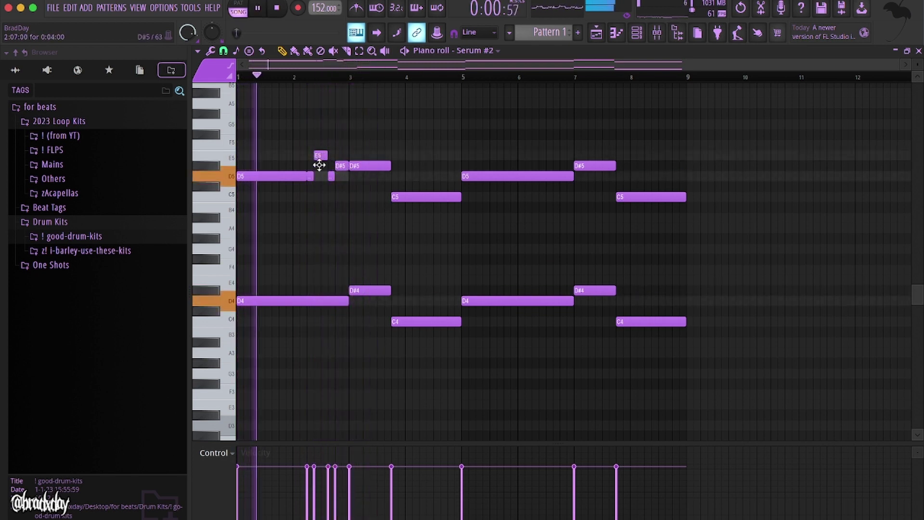
left_click_drag(320, 156, 321, 166)
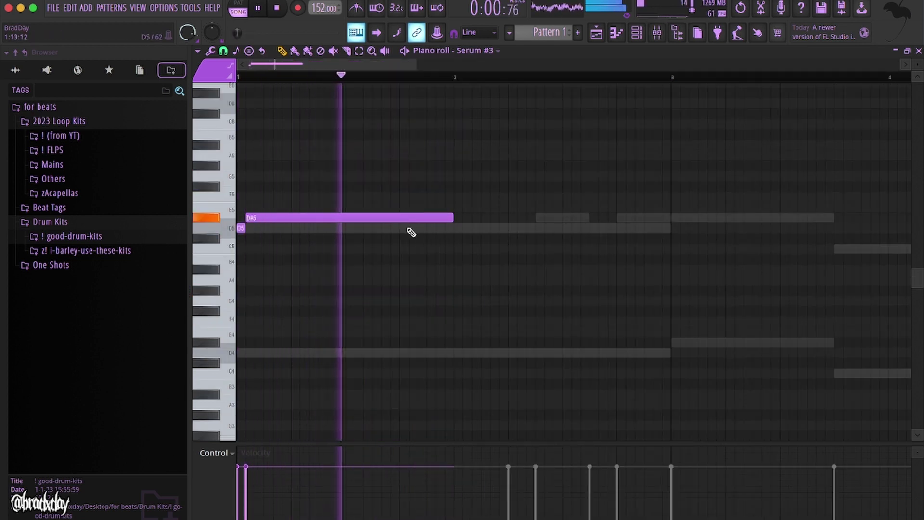
Add a D5 note at 1:13, a short D6 at 2:13 and a long F5 at 2:15 in the Serum #3 melody
left_click(402, 228)
left_click(620, 196)
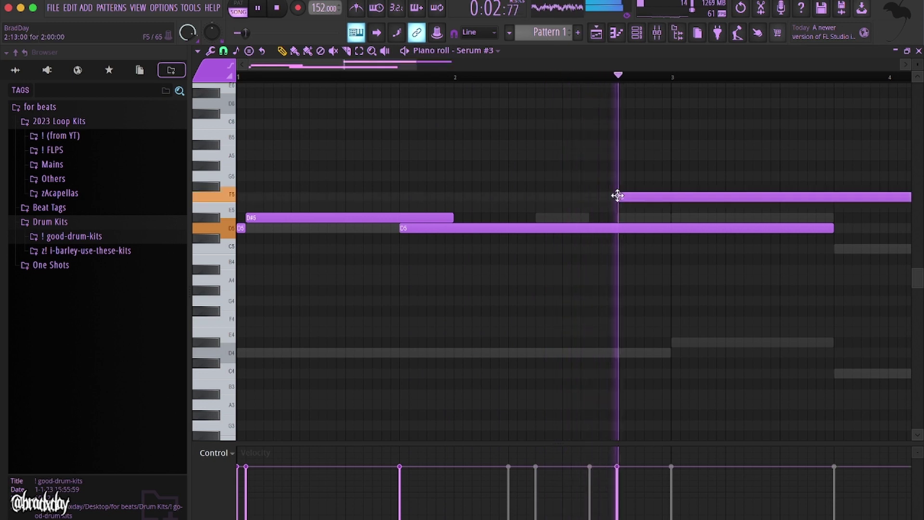
key("space")
left_click_drag(669, 186, 665, 101)
key("space")
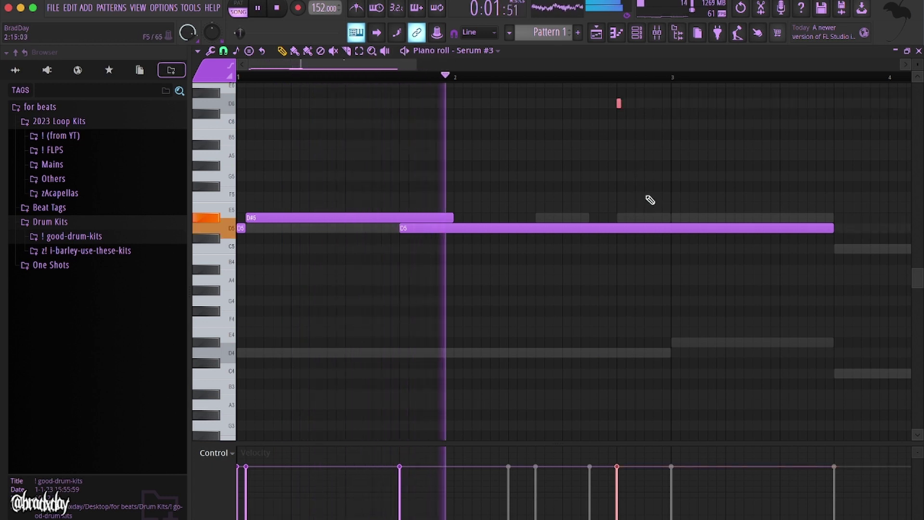
left_click(646, 199)
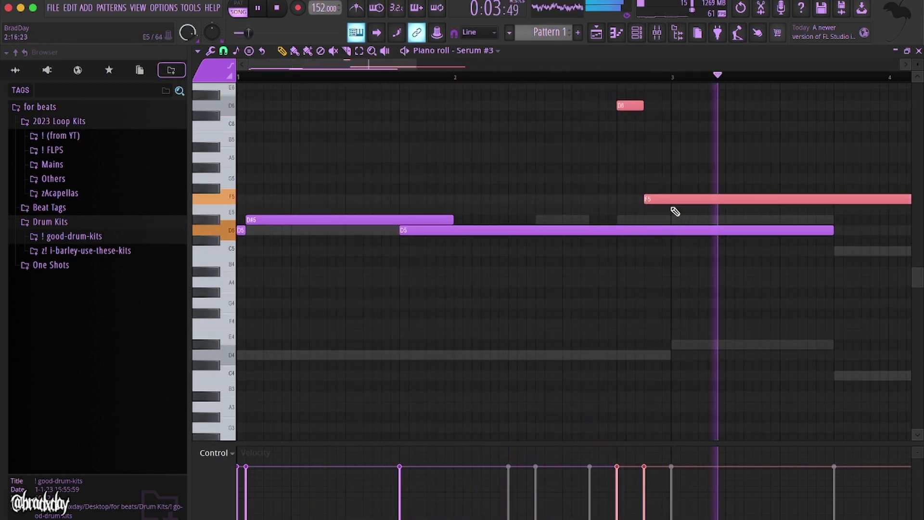
key("space")
left_click(660, 198)
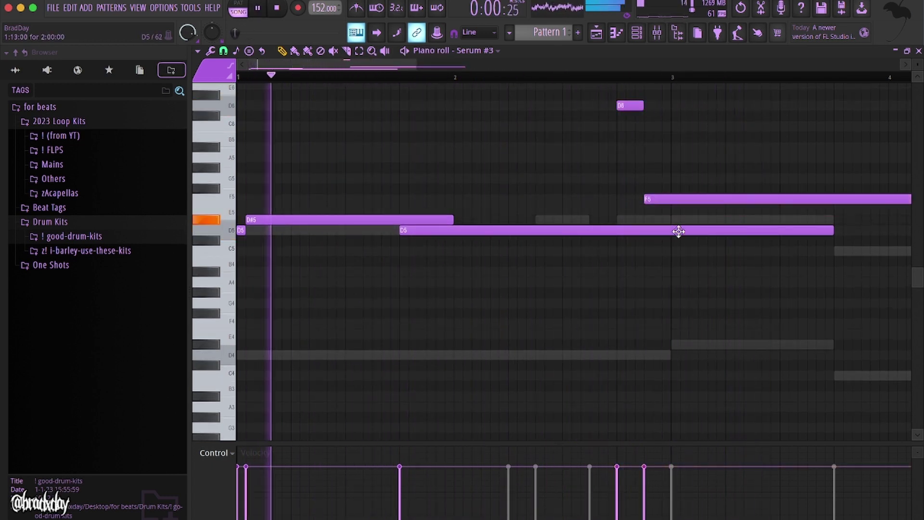
Shorten the long D5 and F5 notes so that both end at the start of bar 3
key("space")
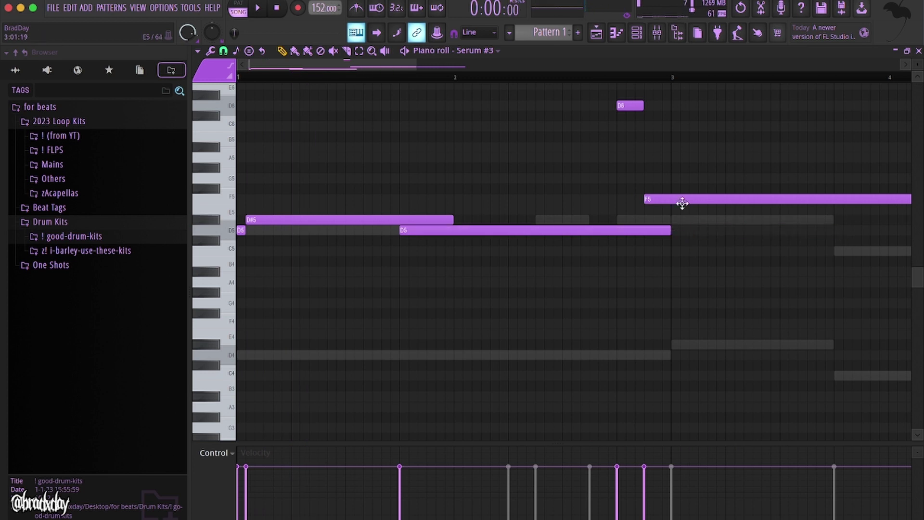
scroll(684, 206, "down", 3)
key("space")
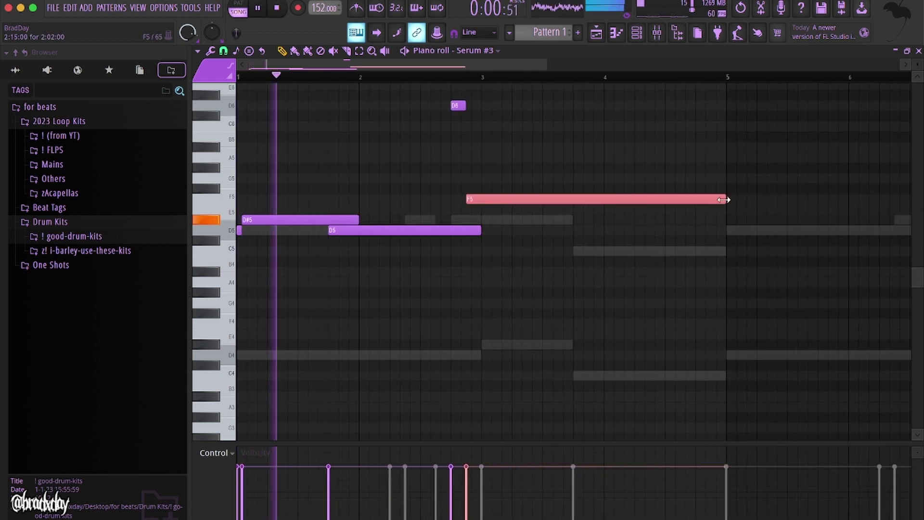
left_click_drag(723, 200, 480, 200)
Repeat the two-bar phrase from bar 3, removing the copy's short opening D5 and starting its D#5 at bar 3
key("ctrl+a")
key("ctrl+b")
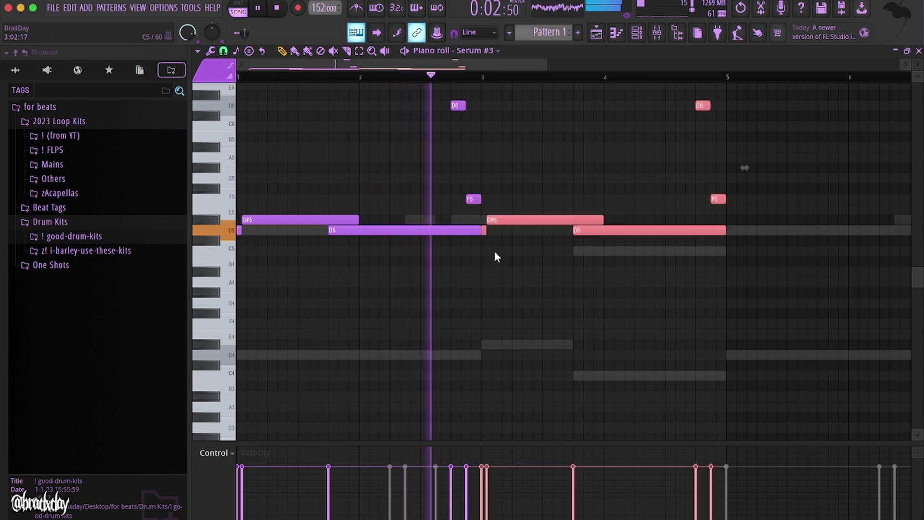
right_click(484, 230)
key("space")
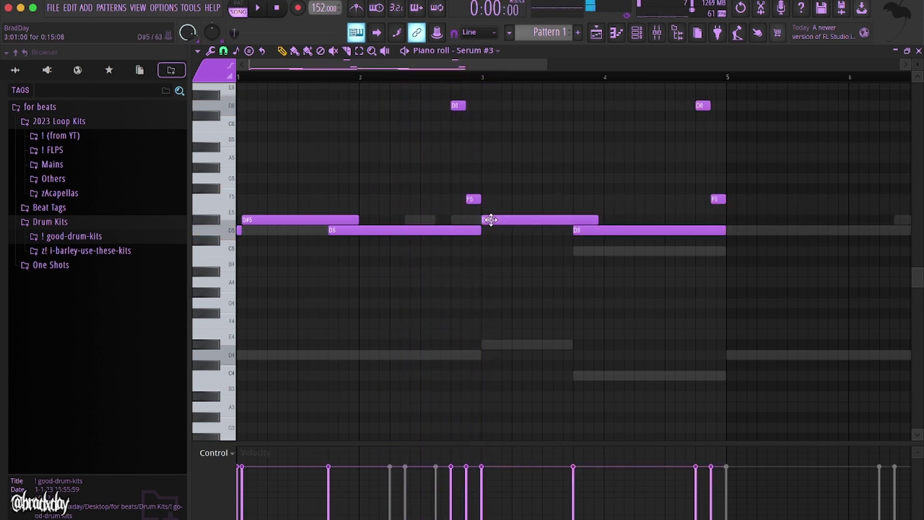
key("space")
Lower the D5 note at 3:13 to C5 and repeat the four-bar phrase in bars 5 to 8
scroll(552, 250, "up", 2)
left_click_drag(627, 231, 627, 252)
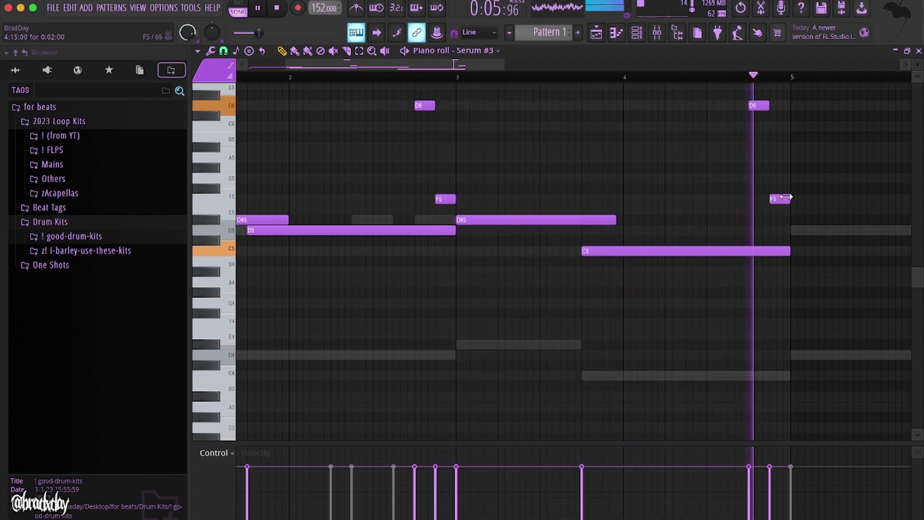
scroll(532, 284, "down", 4)
Overlap the short D5 and the following D#5 notes slightly at the start of bars 1 and 5
key("F6")
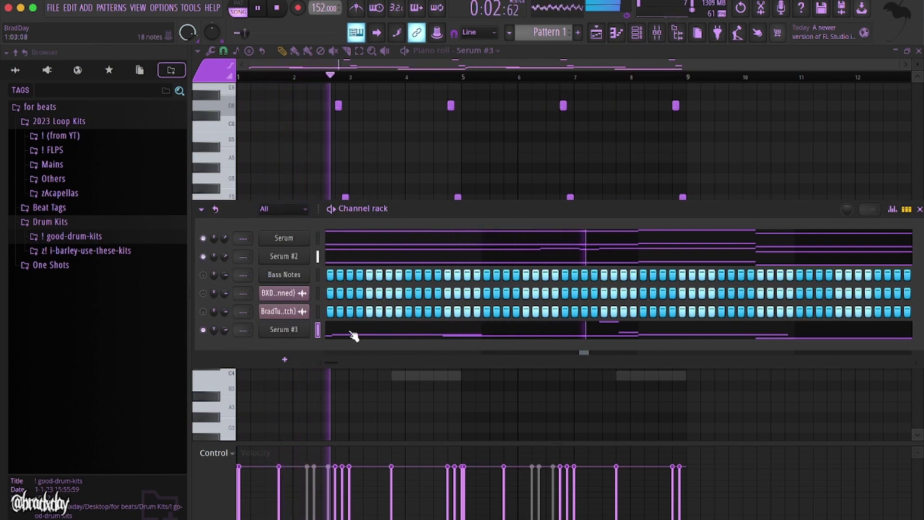
key("F6")
scroll(482, 241, "up", 6)
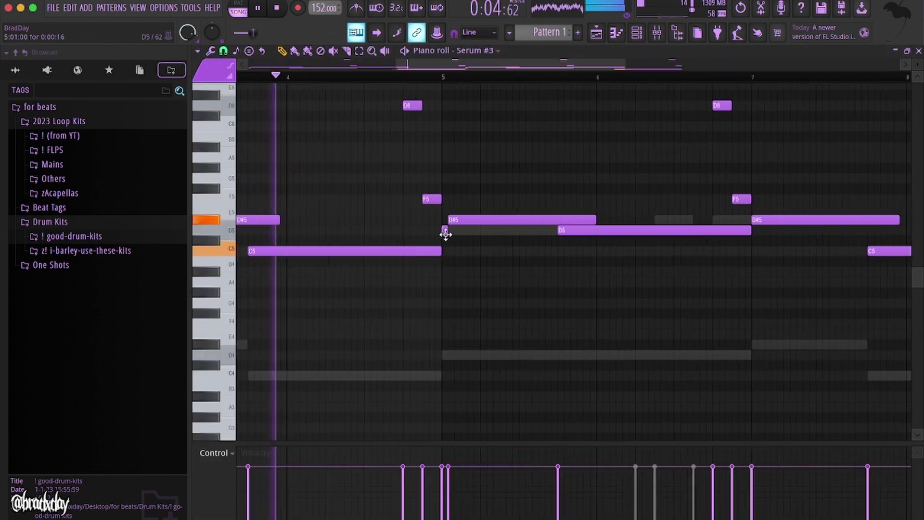
left_click_drag(447, 220, 455, 221)
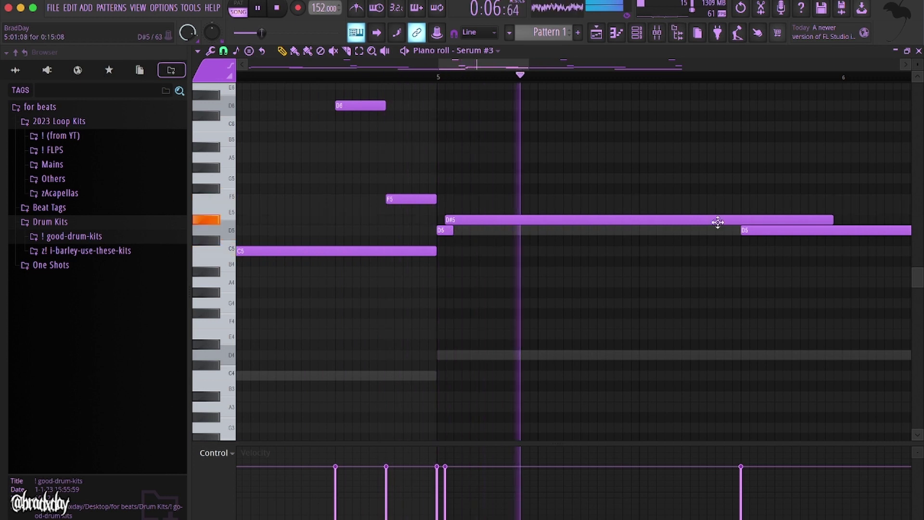
scroll(462, 254, "down", 4)
scroll(463, 254, "up", 3)
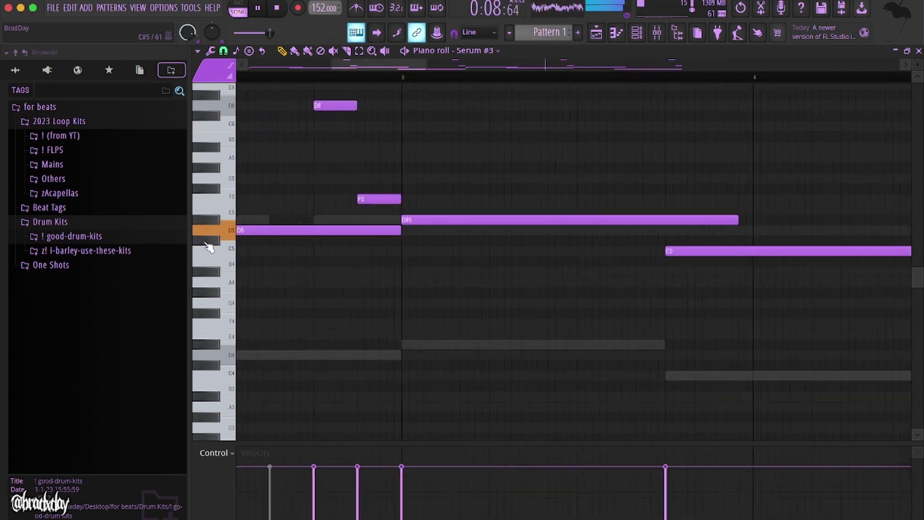
scroll(372, 268, "down", 5)
scroll(263, 222, "up", 4)
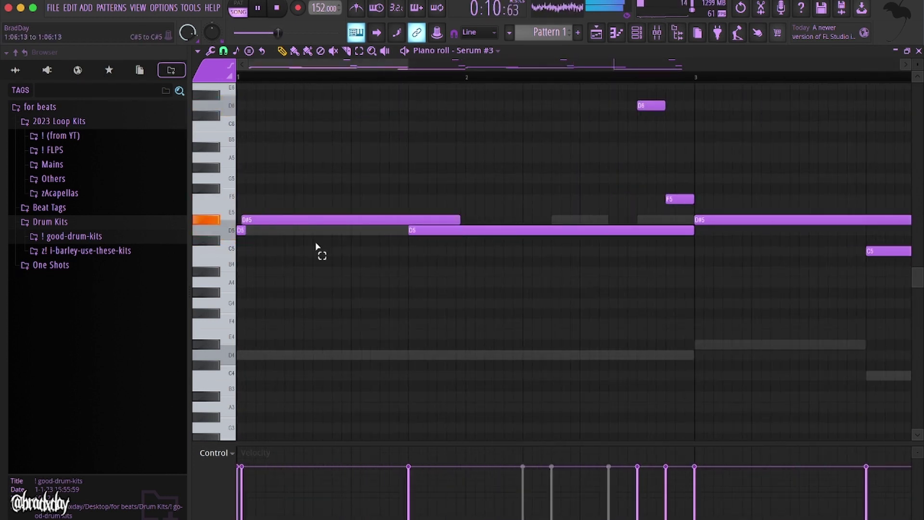
scroll(316, 245, "down", 3)
Replace the D5 and D#5 openings of bars 1 and 5 with one D5 note ending just before the second D5
key("F6")
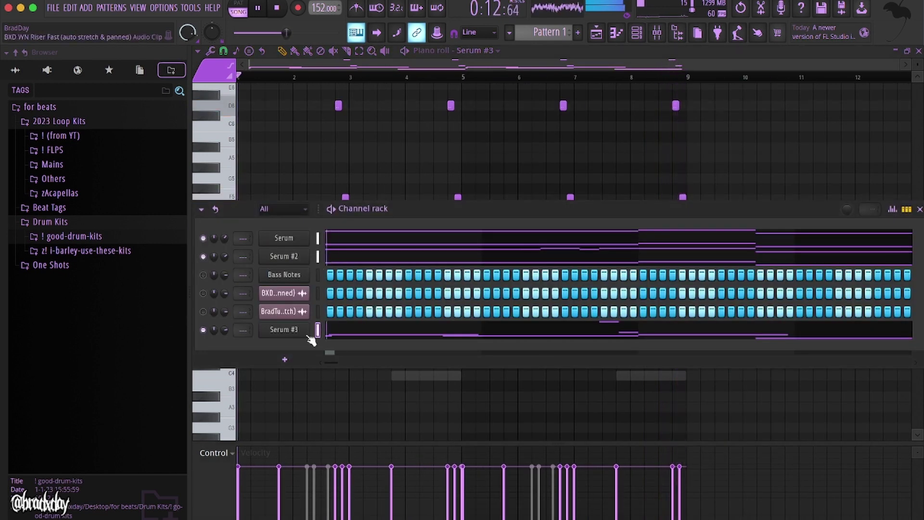
key("F6")
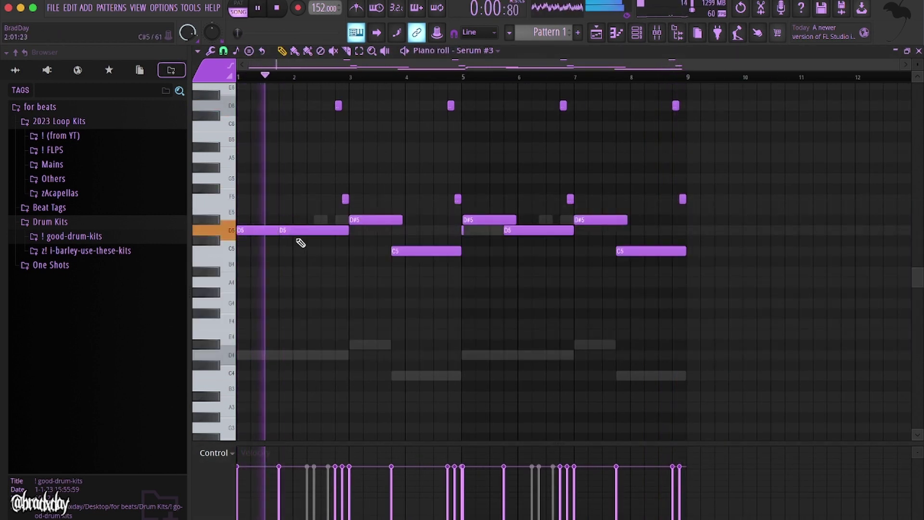
key("space")
scroll(276, 230, "up", 2)
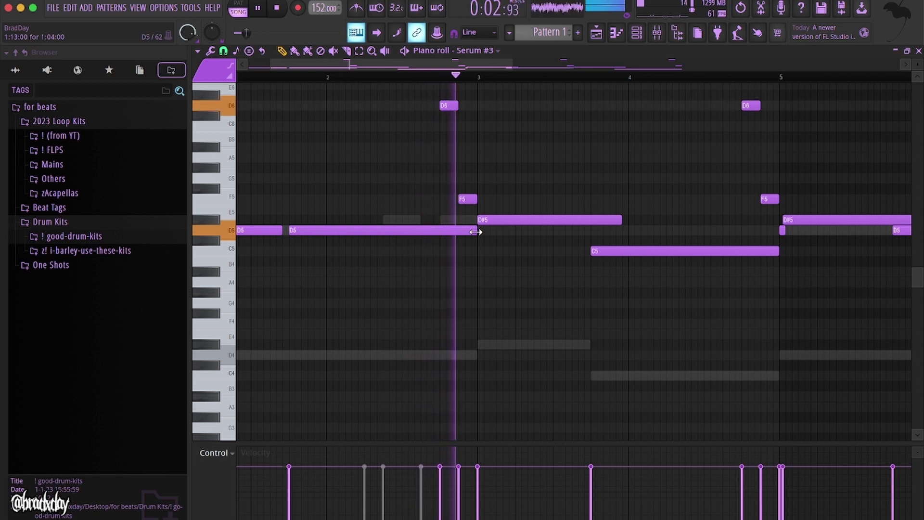
scroll(458, 262, "down", 2)
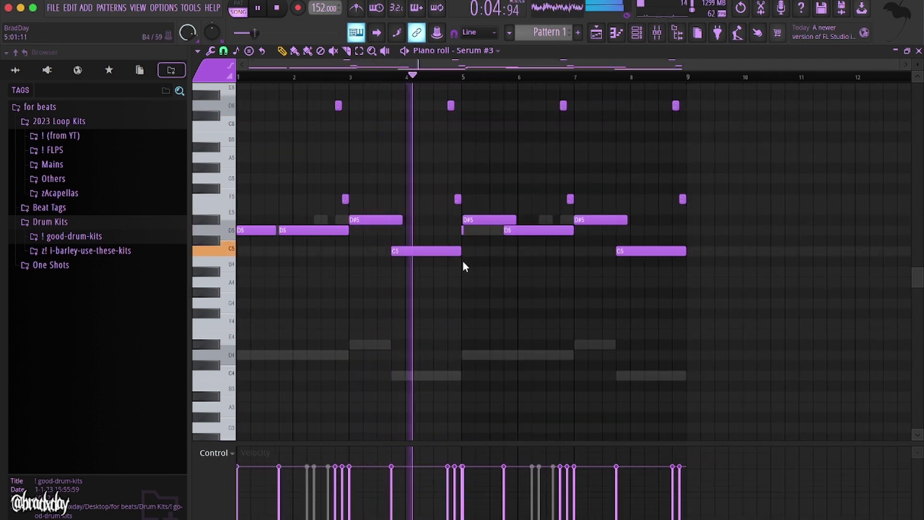
key("ctrl+z")
key("ctrl+z")
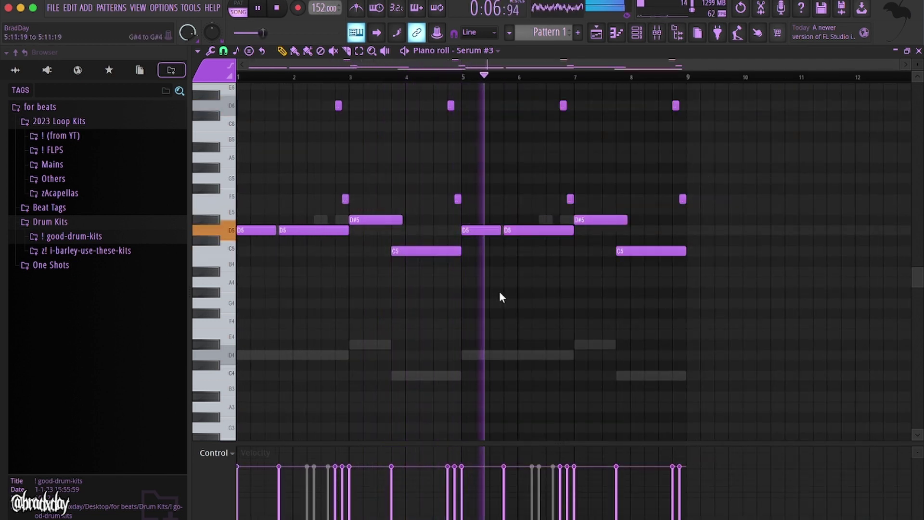
Move the Serum #3 channel up to sit directly below the first Serum channel
key("F6")
key("alt+Up")
key("alt+Up")
key("alt+Up")
key("alt+Up")
key("alt+Up")
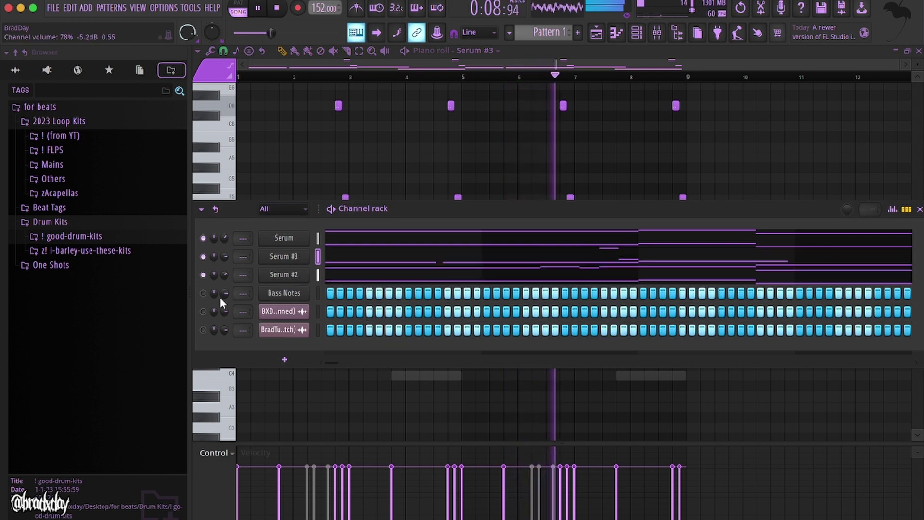
Add another Serum instrument and place a D6 note at the start of bar 1 in its piano roll
left_click(89, 7)
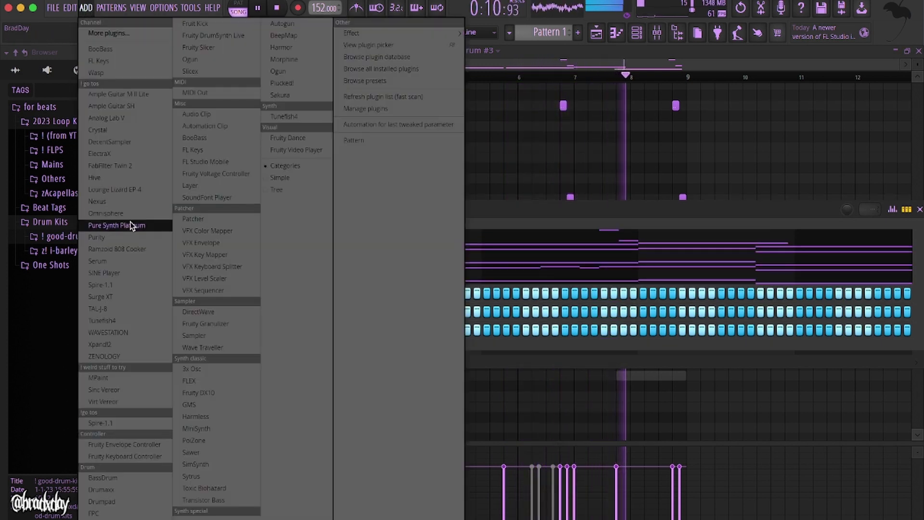
left_click(109, 262)
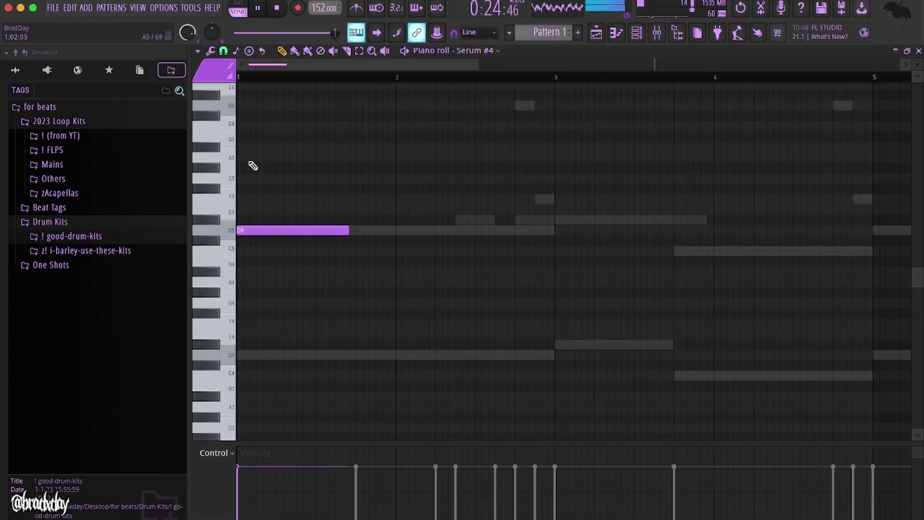
key("space")
left_click(225, 51)
left_click(240, 145)
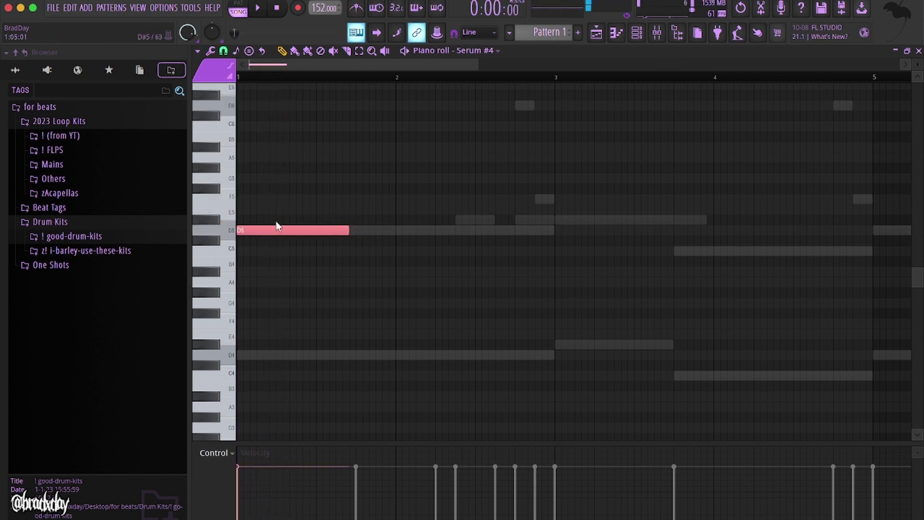
scroll(260, 221, "up", 3)
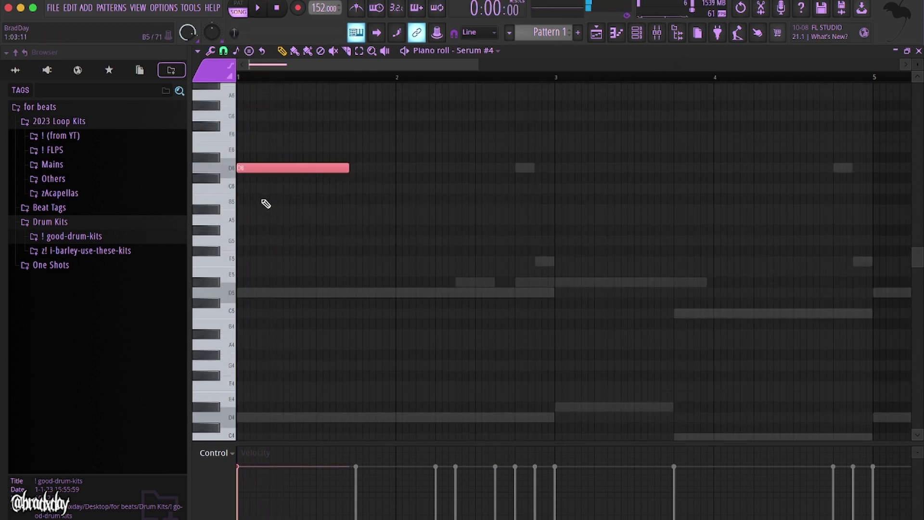
Add C6 at 1:09, A#5 at 1:13, A5 at 2:01, A#5 at 2:05, C6 at 2:09 and D6 at 2:13
left_click(318, 188)
key("space")
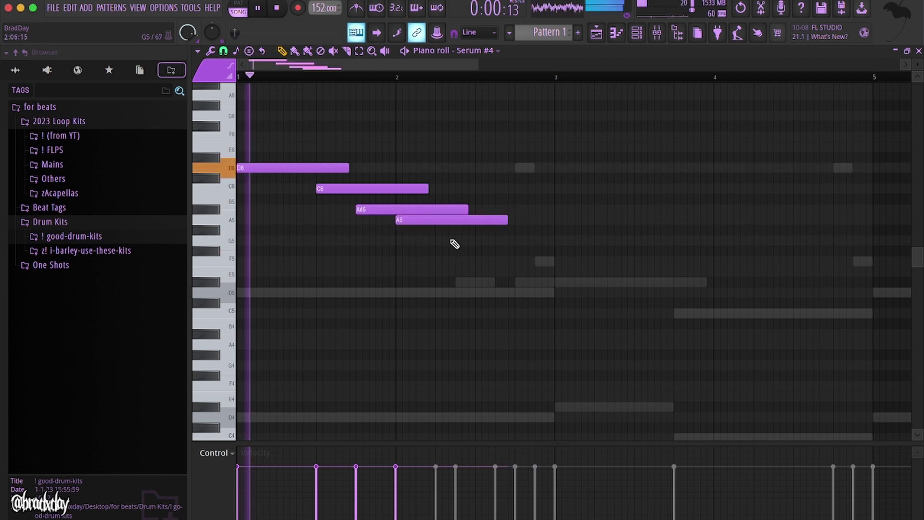
left_click(437, 209)
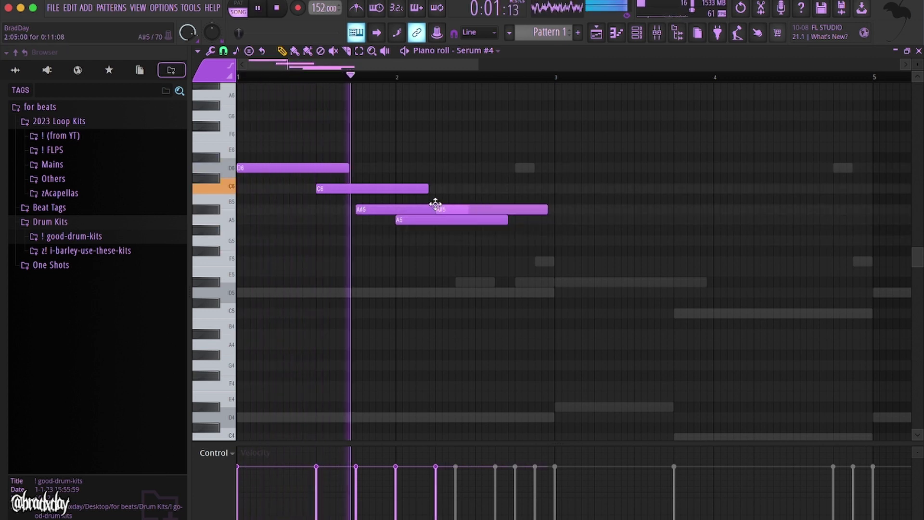
left_click(479, 189)
key("space")
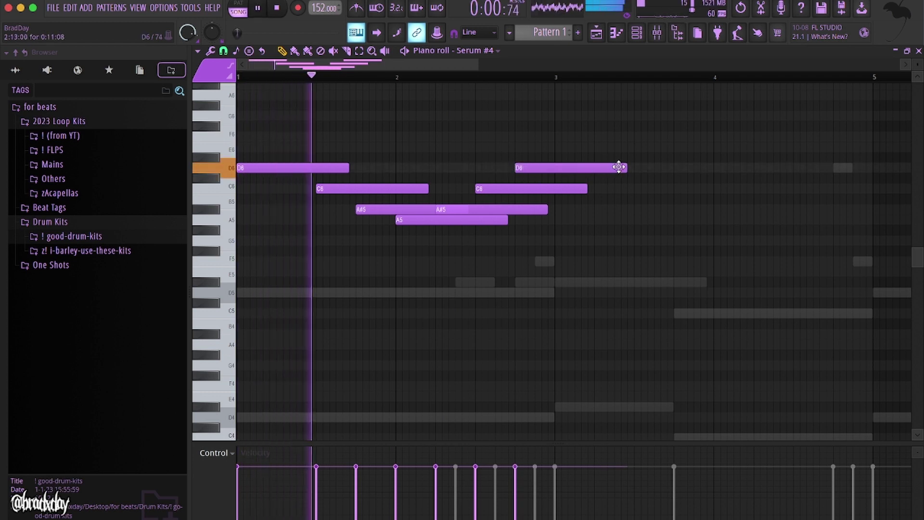
Shorten the last D6 note to end at bar 3 and set the second C6 note's length to 12 steps
left_click_drag(627, 168, 553, 188)
left_click_drag(582, 248, 278, 150)
left_click(529, 208)
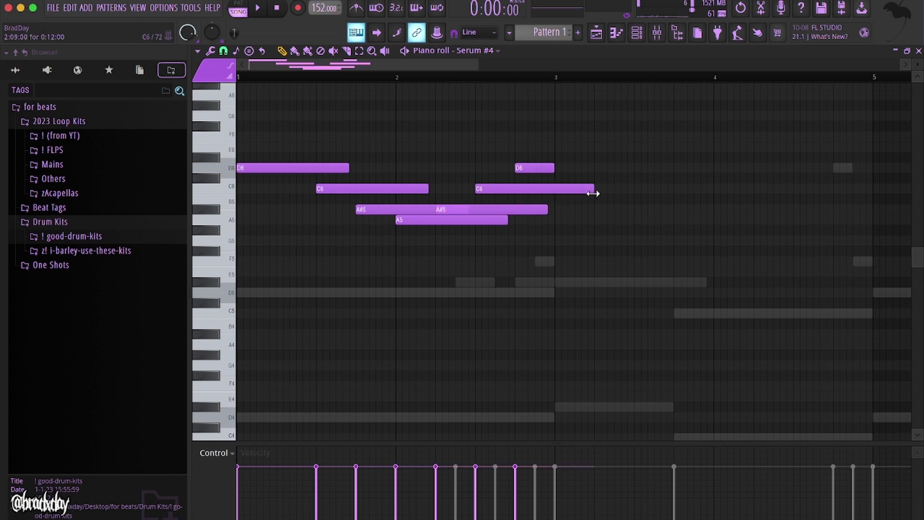
Add D6 at 4:13, F5 at 4:15 and G5 at 5:01 to the Serum #4 counter-melody
left_click(837, 167)
scroll(772, 266, "down", 2)
left_click(750, 261)
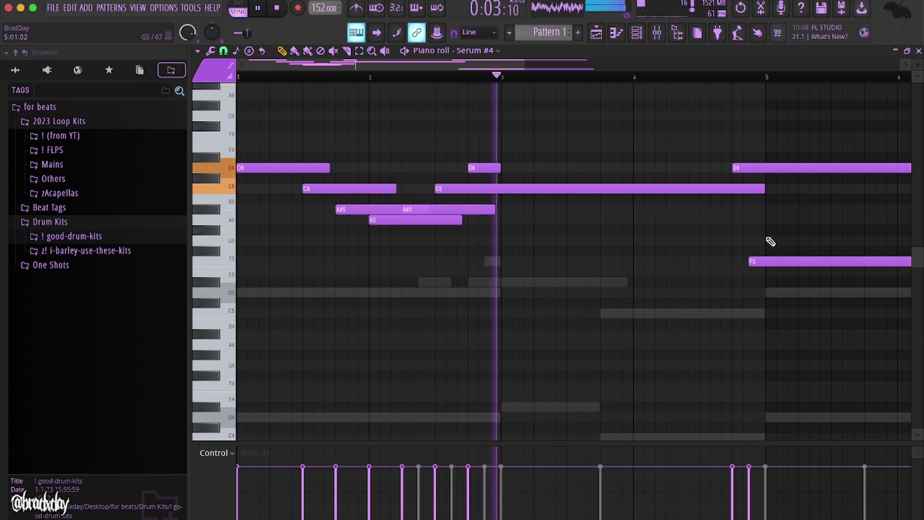
left_click(767, 240)
Try making all the counter-melody notes legato and undo it
key("ctrl+l")
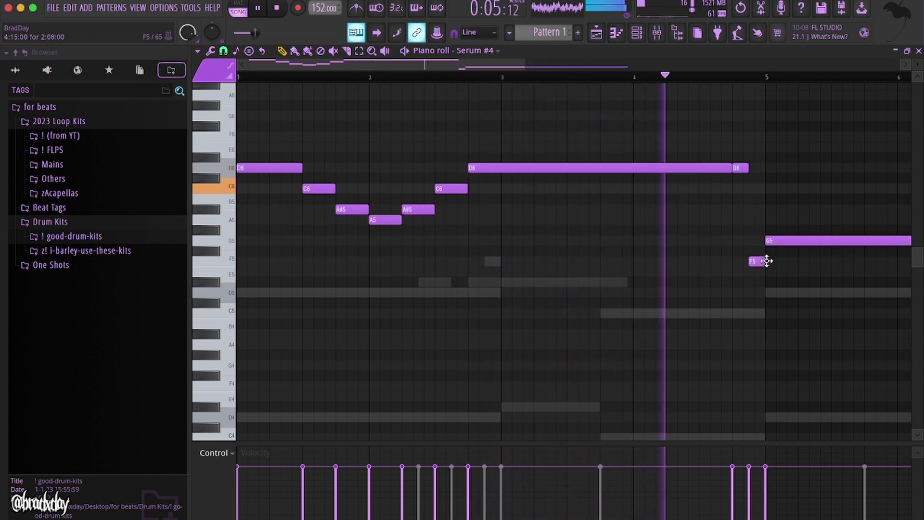
key("ctrl+z")
key("space")
Make only the D6 at 4:13, the F5 at 4:15 and the G5 at 5:01 legato
left_click_drag(803, 274, 780, 140)
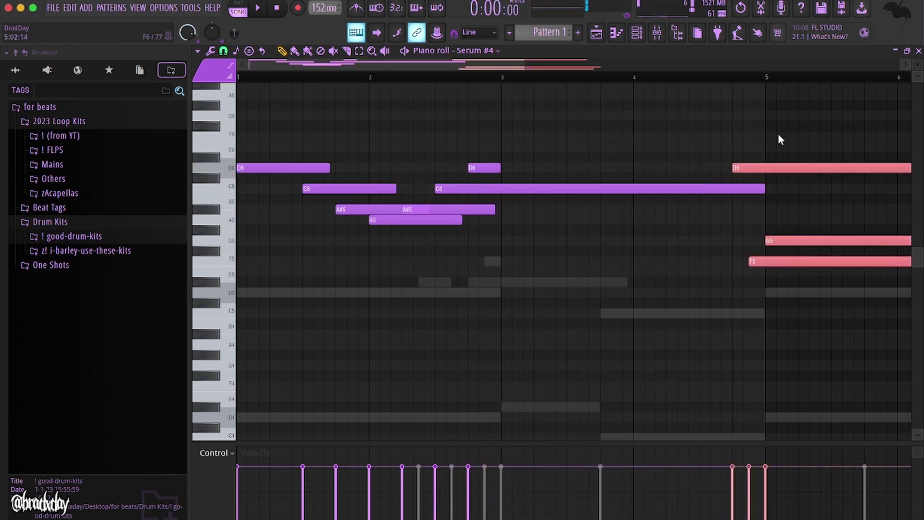
key("space")
scroll(717, 309, "down", 3)
key("ctrl+d")
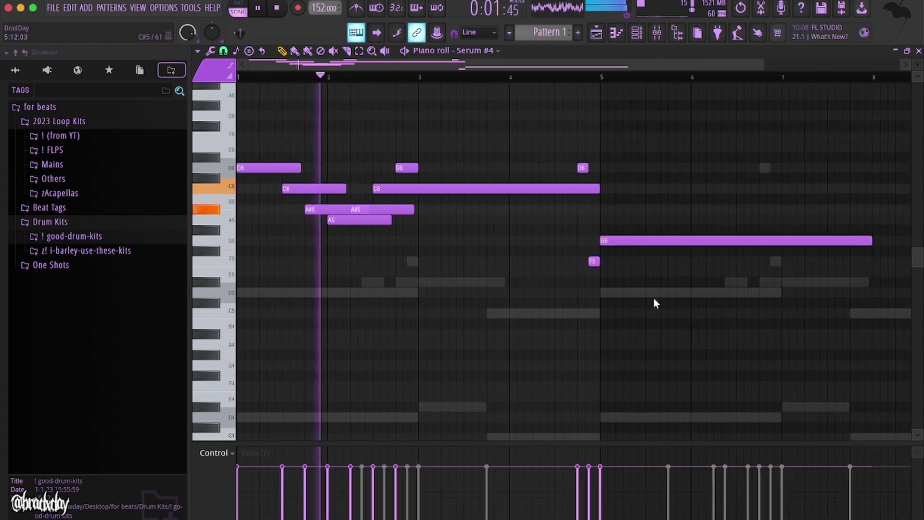
Lengthen the G5 note at 5:01 so that it ends at bar 9
scroll(656, 303, "down", 2)
scroll(457, 270, "up", 3)
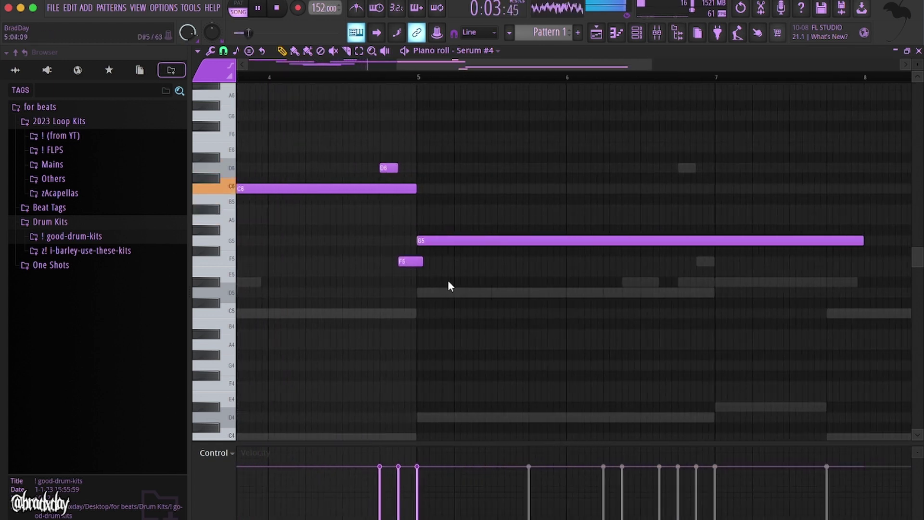
scroll(447, 280, "down", 3)
left_click_drag(632, 240, 683, 248)
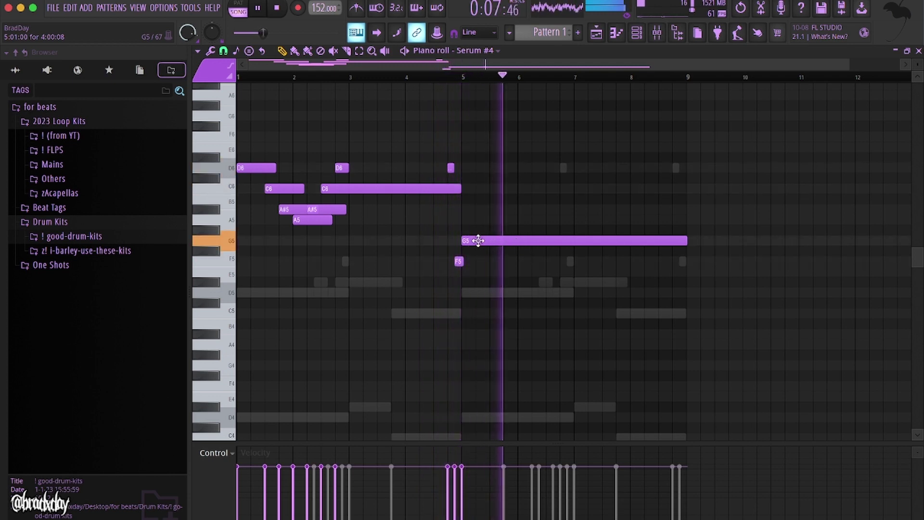
Delete the long G5 note and duplicate the four-bar phrase into bars 5 to 8
right_click(470, 239)
scroll(462, 261, "up", 2)
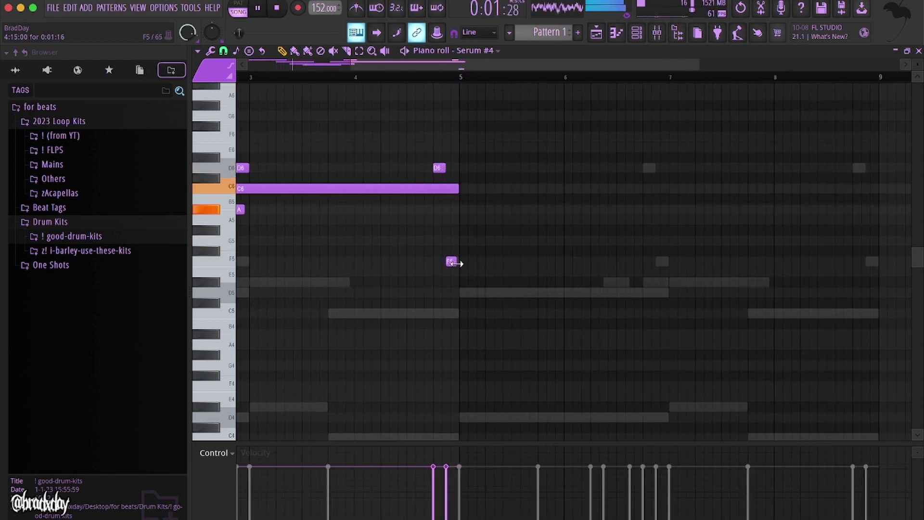
key("ctrl+z")
scroll(578, 236, "down", 2)
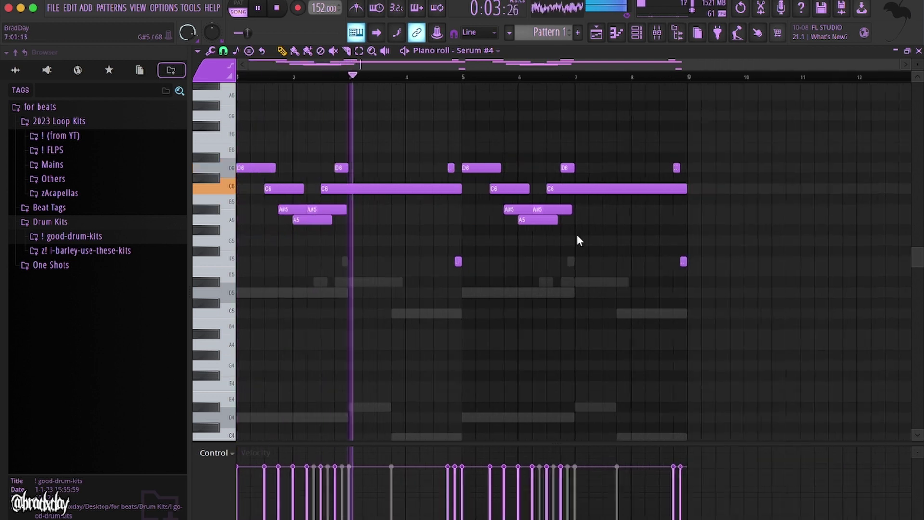
Move the Serum #4 channel to the top of the channel rack, above Serum #3, and bring up the mixer
key("F6")
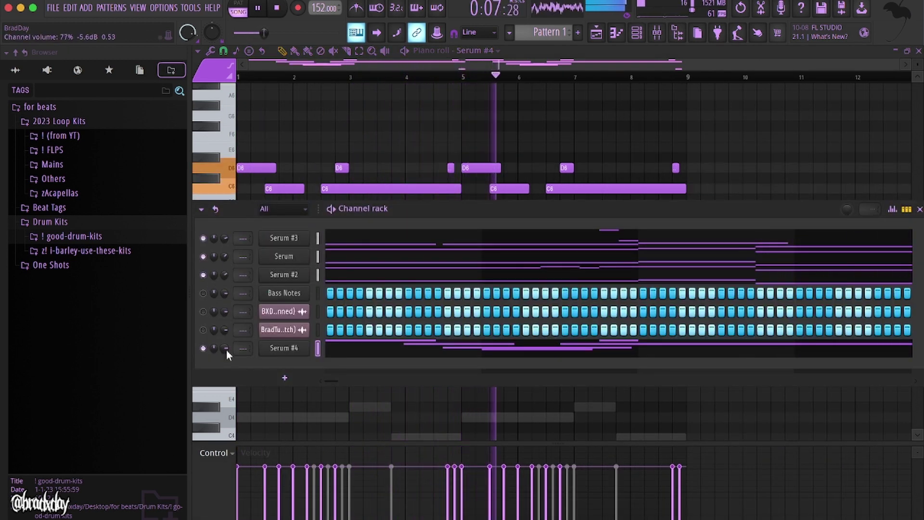
key("alt+Up")
key("alt+Up")
key("alt+Up")
key("alt+Up")
key("alt+Up")
key("alt+Up")
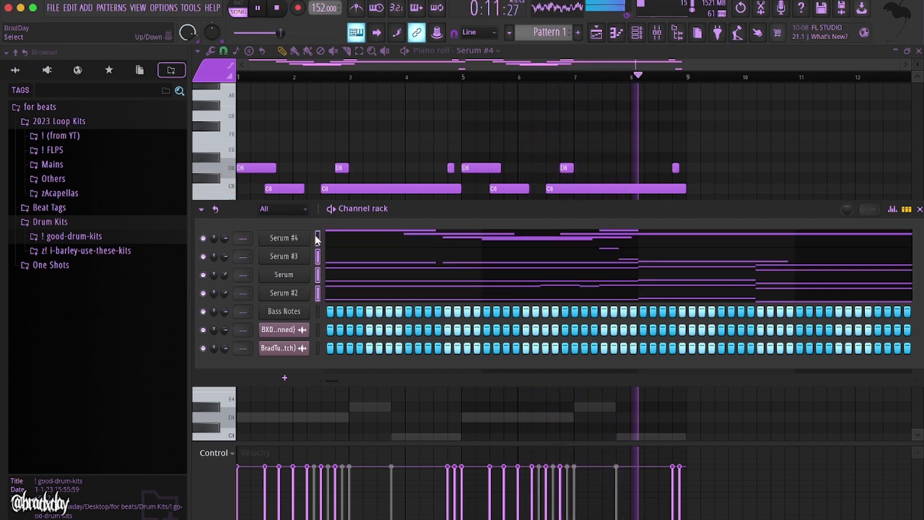
key("F9")
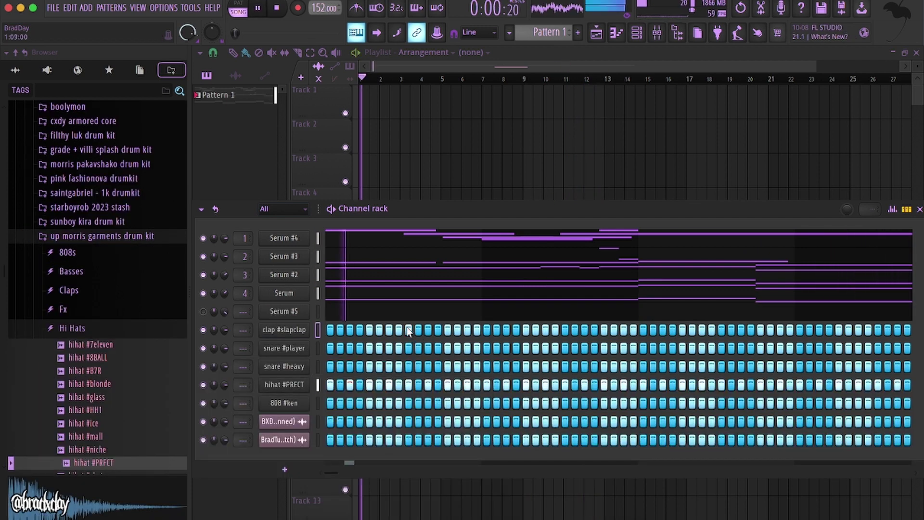
In the clap #slapclap piano roll, repeat the 1:09 hit every bar through 8:09, moving the fourth one to 4:13
right_click(303, 329)
left_click(345, 331)
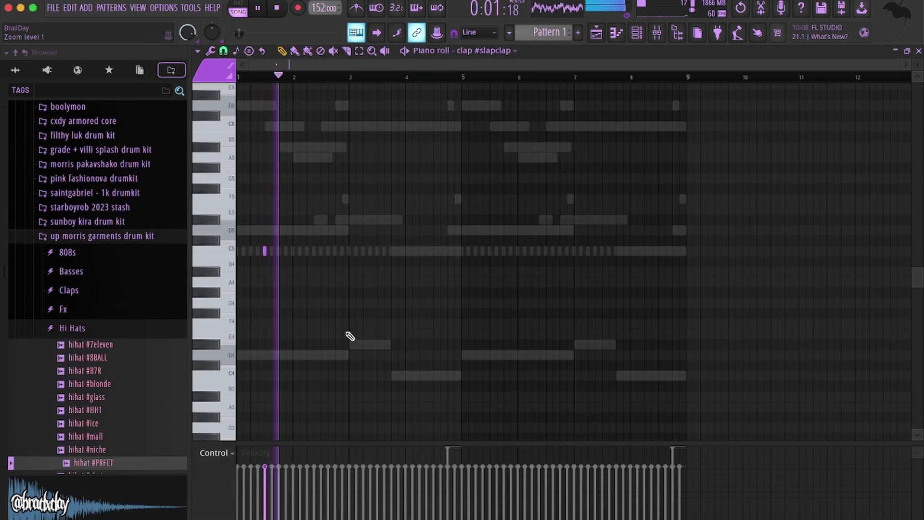
left_click_drag(265, 250, 322, 251)
key("ctrl+b")
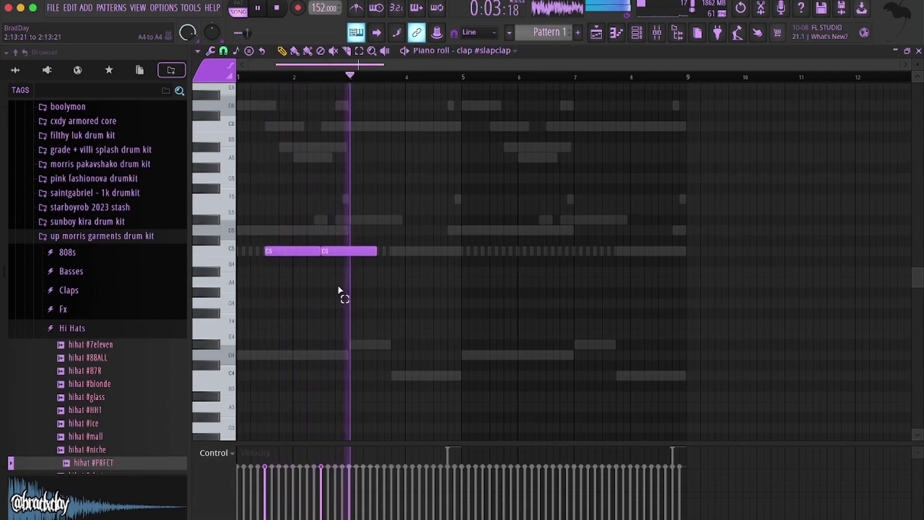
key("ctrl+b")
key("ctrl+b")
left_click_drag(443, 248, 458, 250)
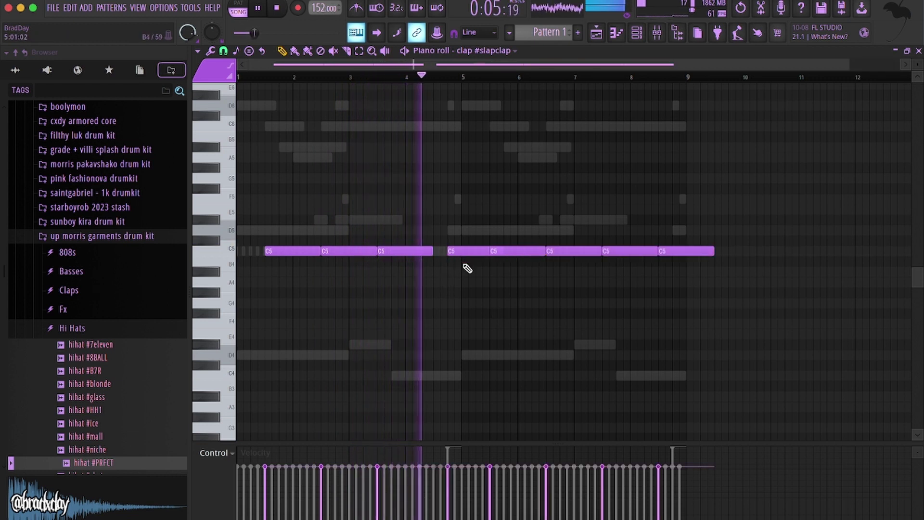
Shorten all the claps to two steps and end bar 8 with hits at 8:05 and 8:11
key("ctrl+q")
left_click_drag(661, 251, 648, 251)
left_click(669, 250)
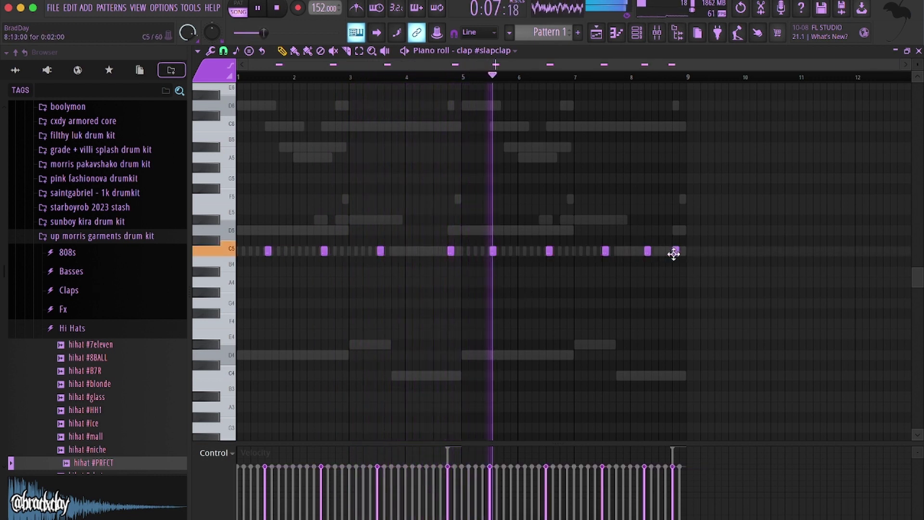
Lower the velocity of all the clap notes
key("ctrl+a")
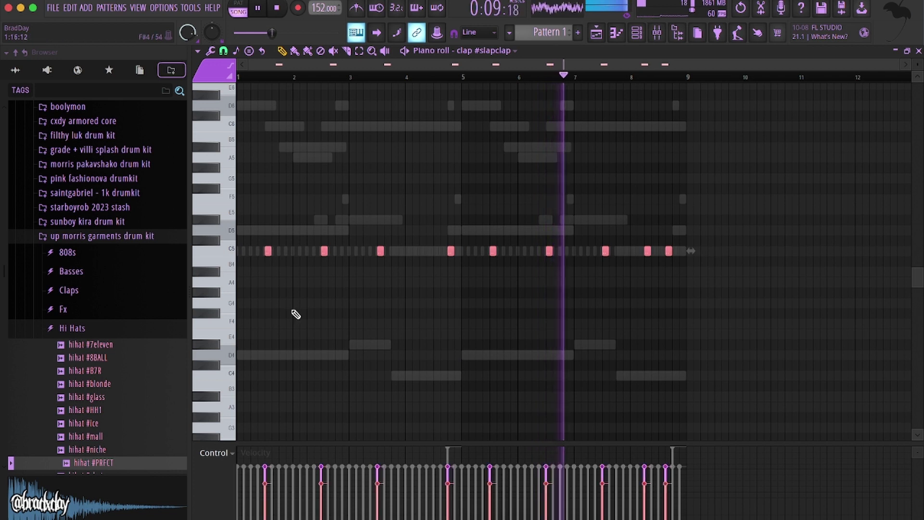
key("F6")
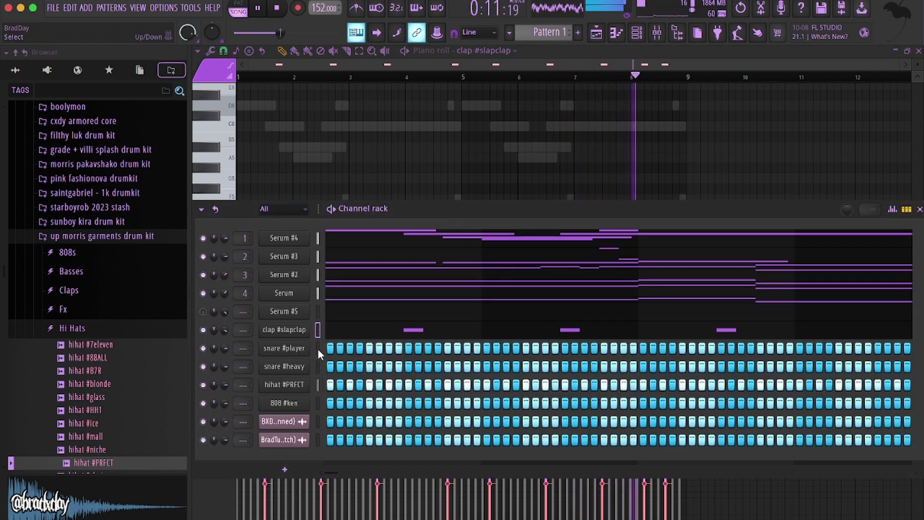
Replace the clap #slapclap sample with snare #wakeup from the Snares folder of the up morris garments drum kit
left_click(82, 329)
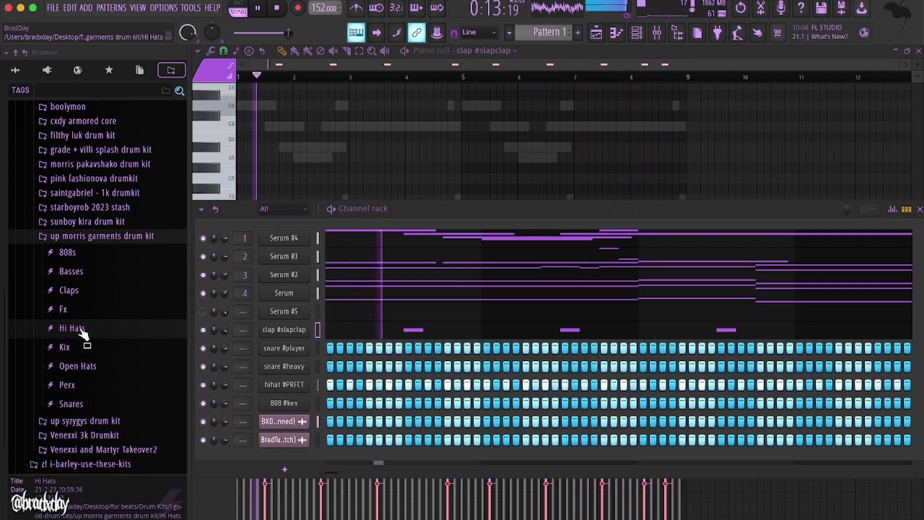
left_click(69, 290)
left_click(68, 290)
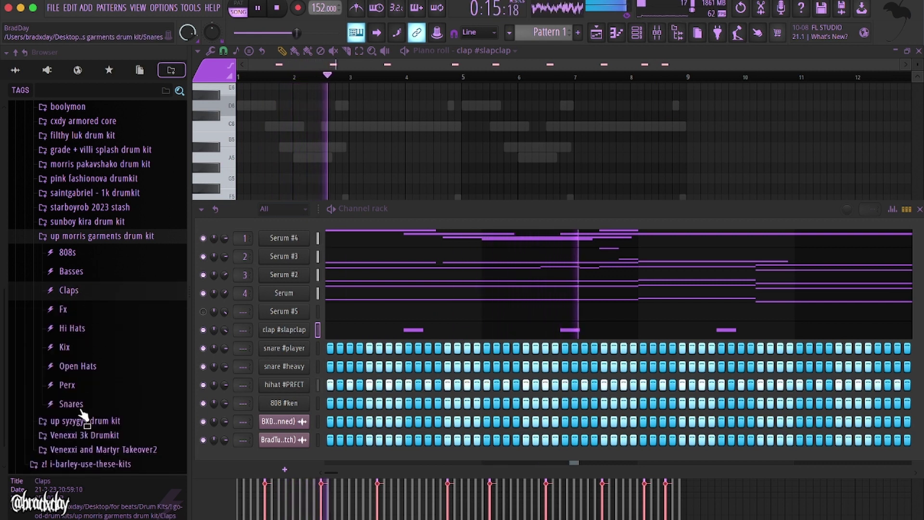
left_click(71, 404)
scroll(110, 385, "down", 3)
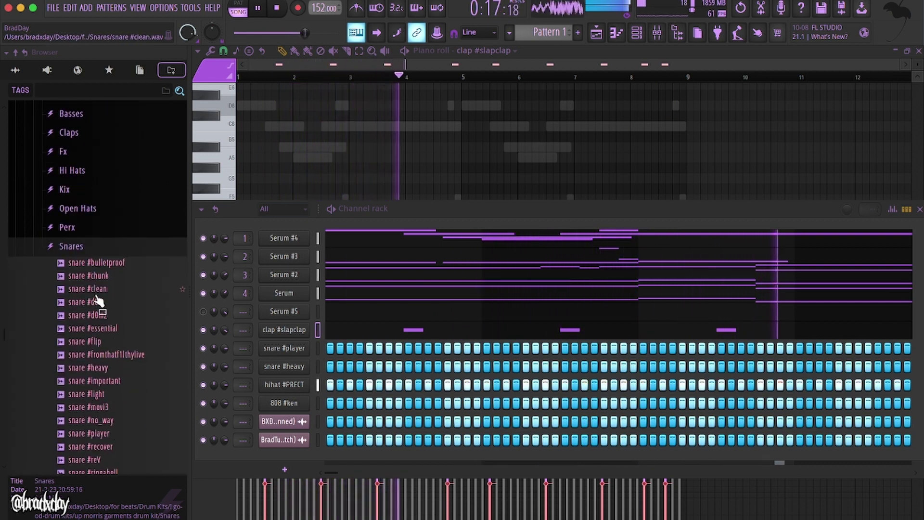
key("space")
left_click(113, 383)
scroll(117, 391, "down", 5)
left_click(114, 342)
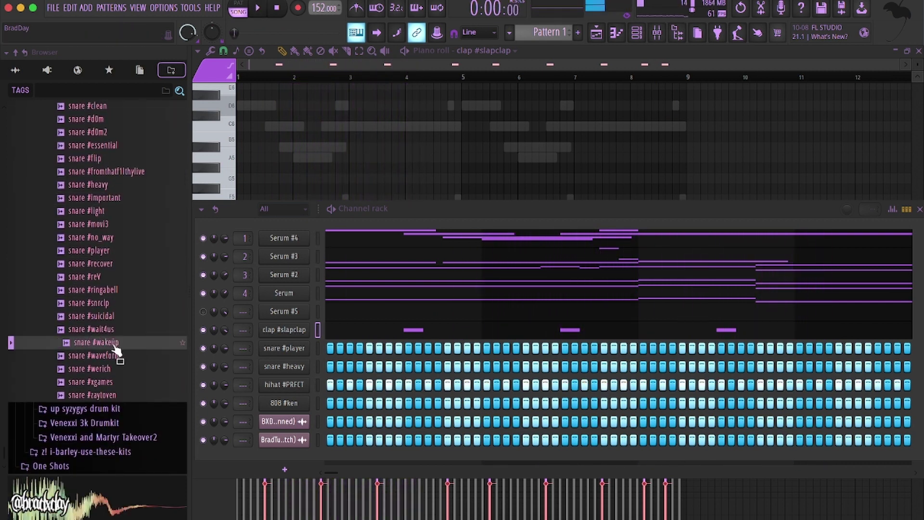
left_click_drag(120, 356, 271, 329)
key("space")
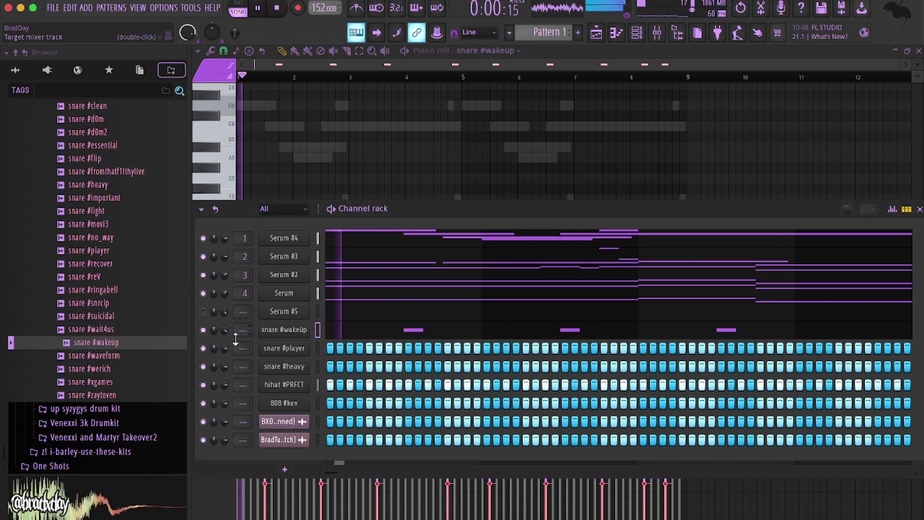
In the snare #player piano roll, add C5 hits at 2:03, 3:15, 4:01 and 4:05
right_click(303, 346)
left_click(332, 353)
left_click(303, 251)
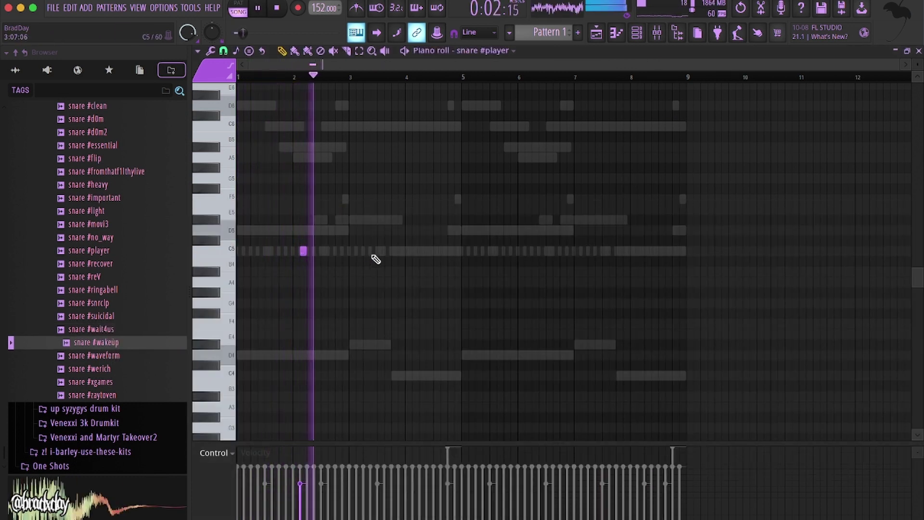
left_click(402, 250)
left_click(409, 251)
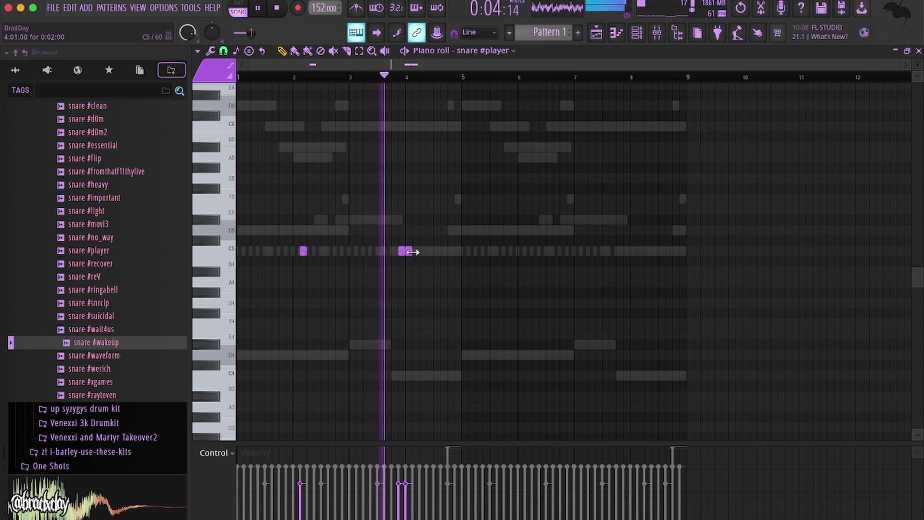
left_click(422, 250)
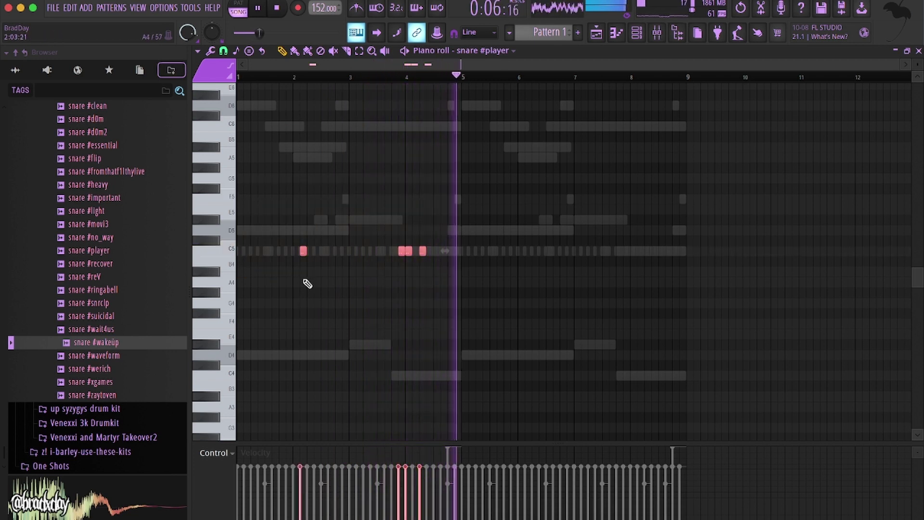
Copy the snare #player hits into bars 5 to 8, dropping the 8:01 hit and placing the last two at 8:03 and 8:13
left_click_drag(303, 250, 526, 252)
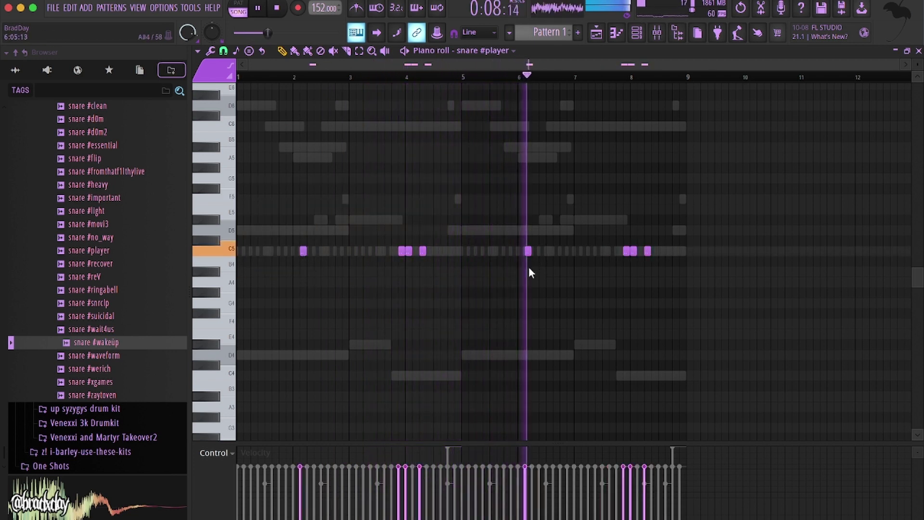
right_click(626, 250)
right_click(633, 251)
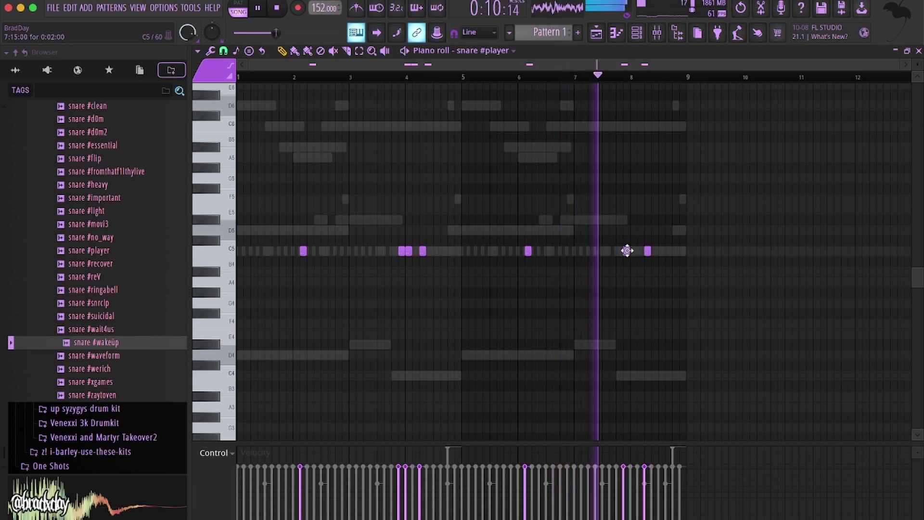
left_click(626, 250)
left_click(640, 250)
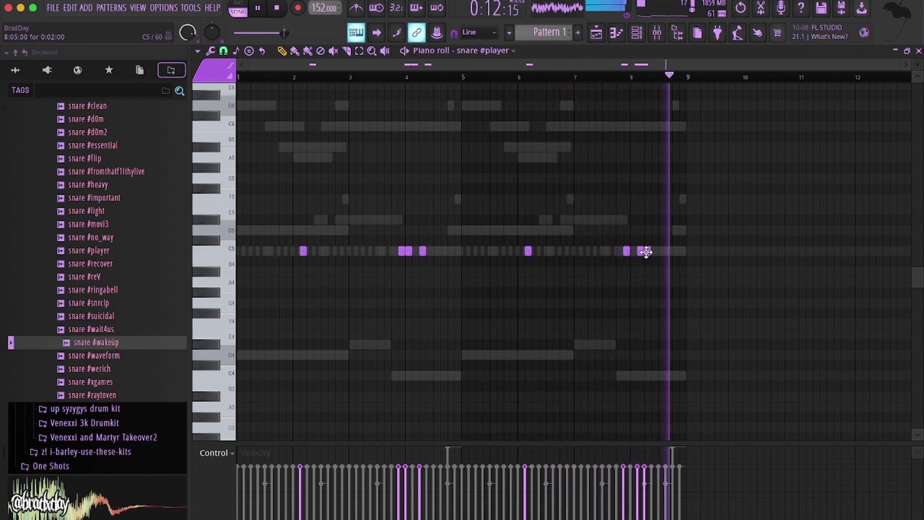
left_click_drag(646, 252, 674, 254)
left_click_drag(729, 275, 260, 191)
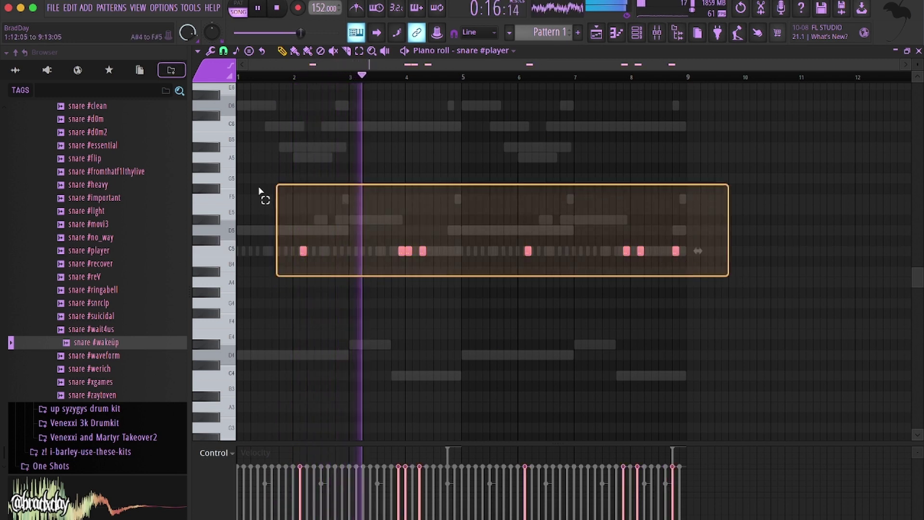
key("F6")
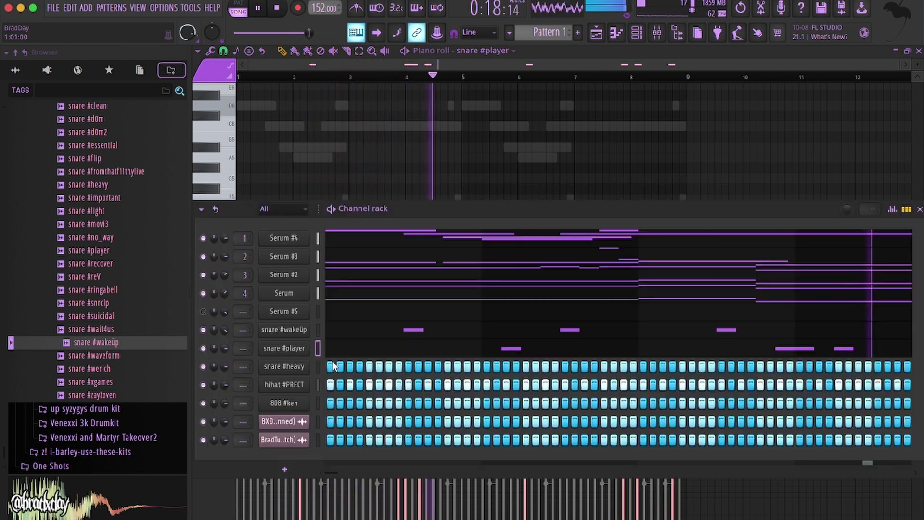
Add extra C5 hits at 1:06 and 2:10 in the hihat #PRFCT piano roll
key("F6")
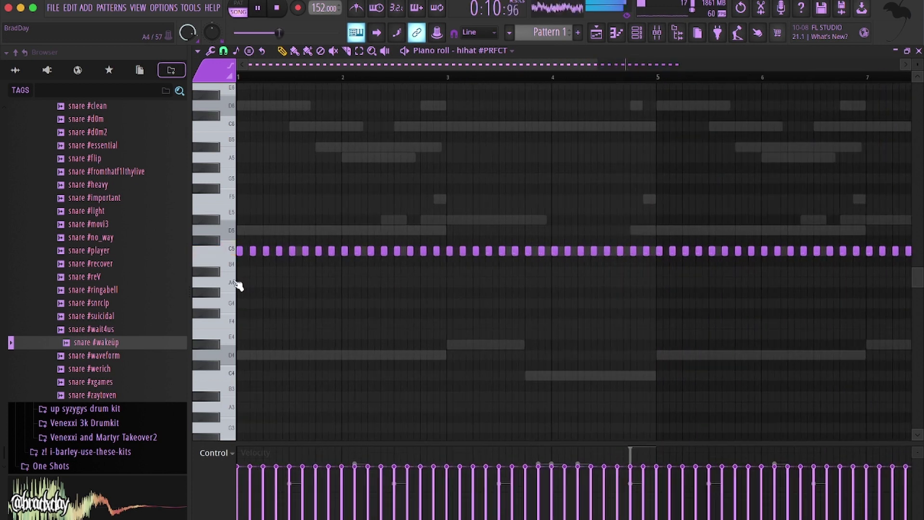
scroll(243, 289, "up", 1, "ctrl")
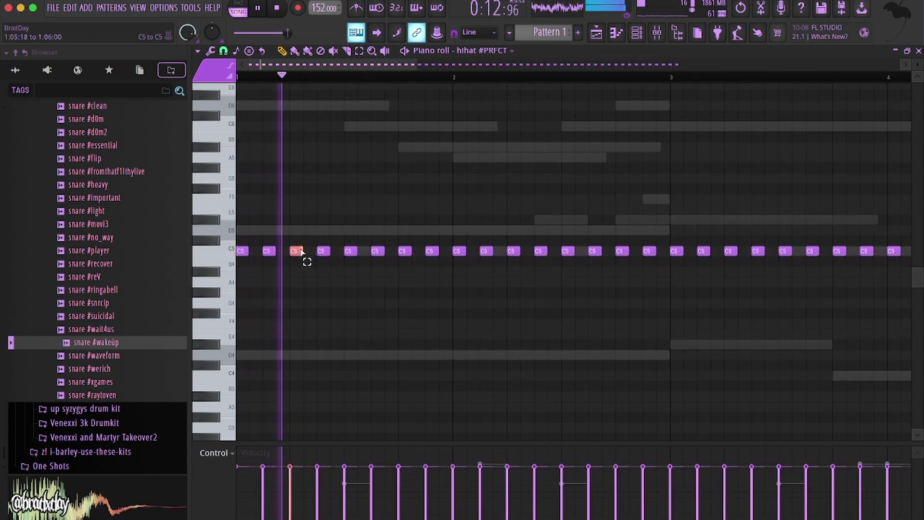
key("ctrl+a")
key("ctrl+b")
scroll(380, 289, "down", 5)
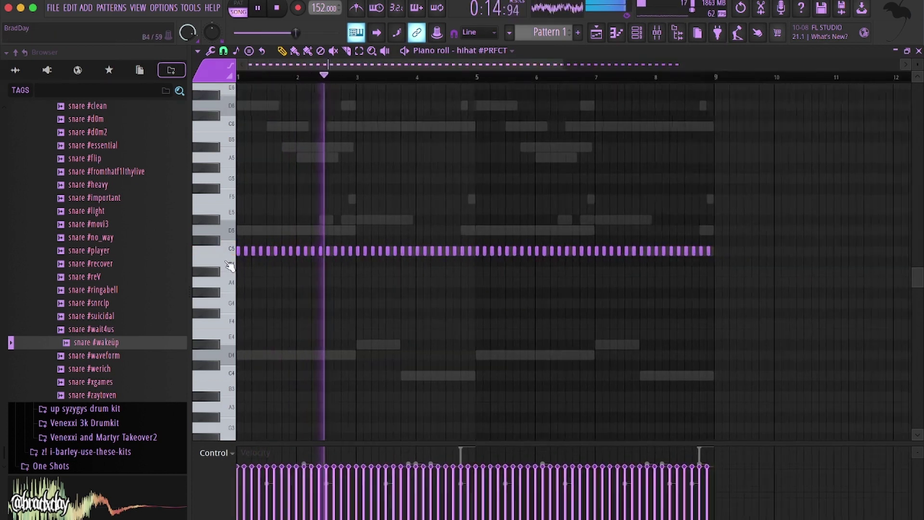
scroll(365, 289, "up", 5, "ctrl")
key("space")
key("space")
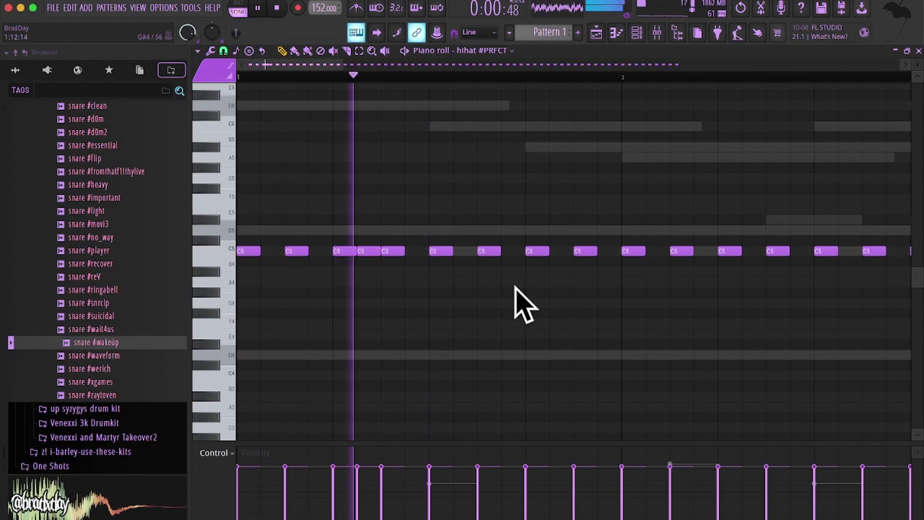
scroll(487, 273, "down", 3, "ctrl")
left_click(481, 250)
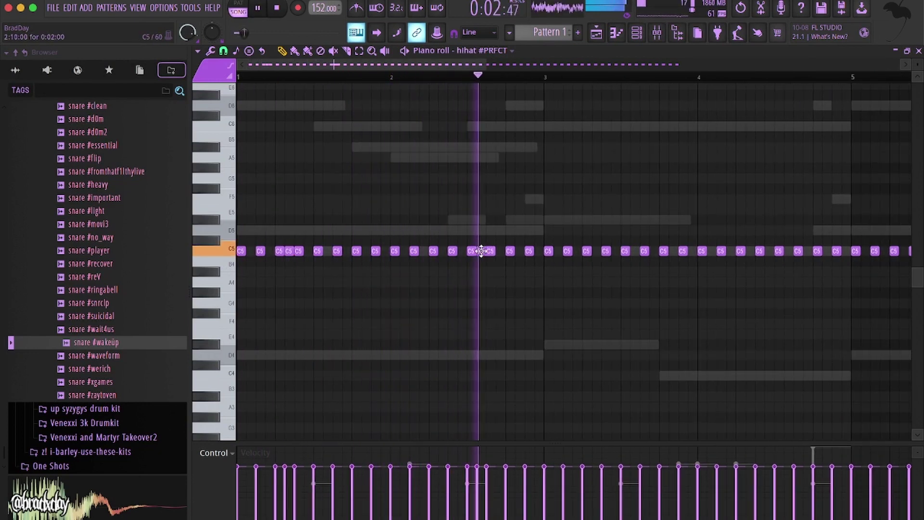
Add extra C5 hits in bars 3 and 4 of the hihat #PRFCT pattern and duplicate it into bars 5 to 8
key("space")
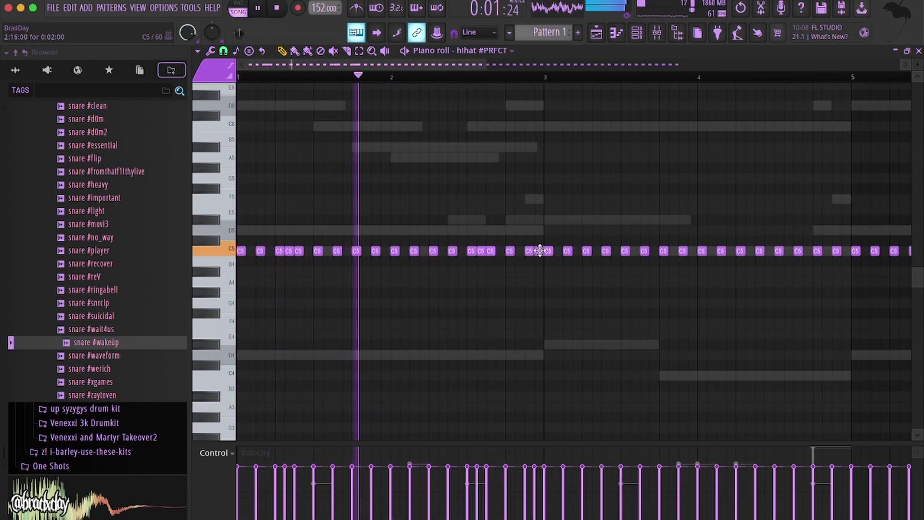
scroll(483, 307, "down", 3)
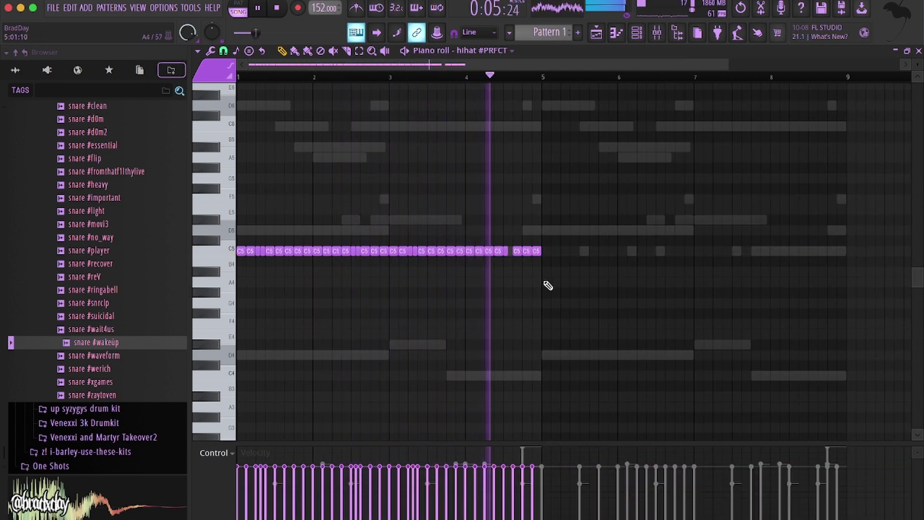
key("ctrl+b")
scroll(544, 285, "down", 2)
In the 808 #ken piano roll, place root notes D at 1:01, D# at 3:01 and 3:07, and C at 3:13, 4:05 and 4:11
key("F6")
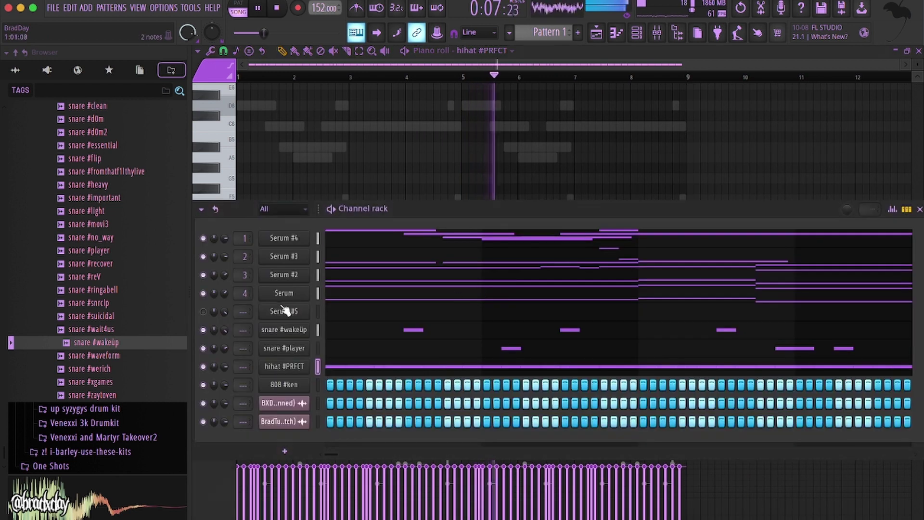
right_click(284, 384)
left_click(348, 368)
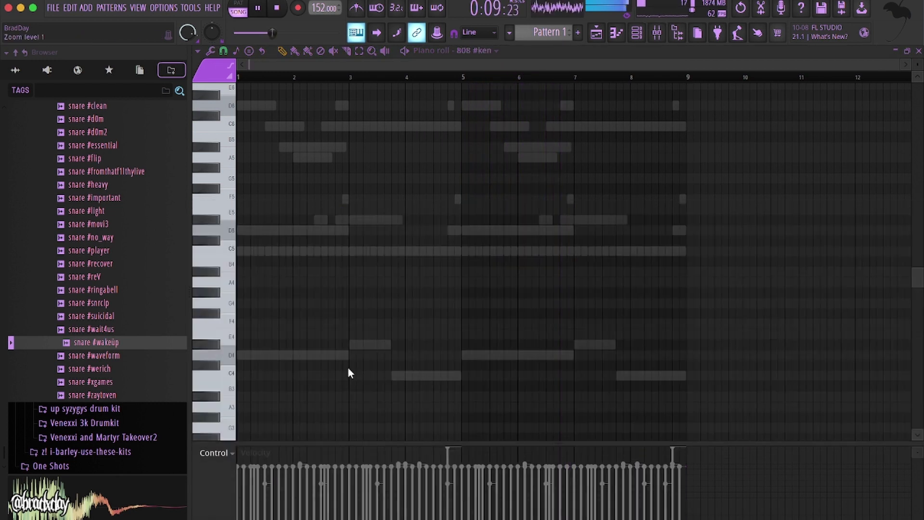
left_click(239, 167)
left_click(352, 157)
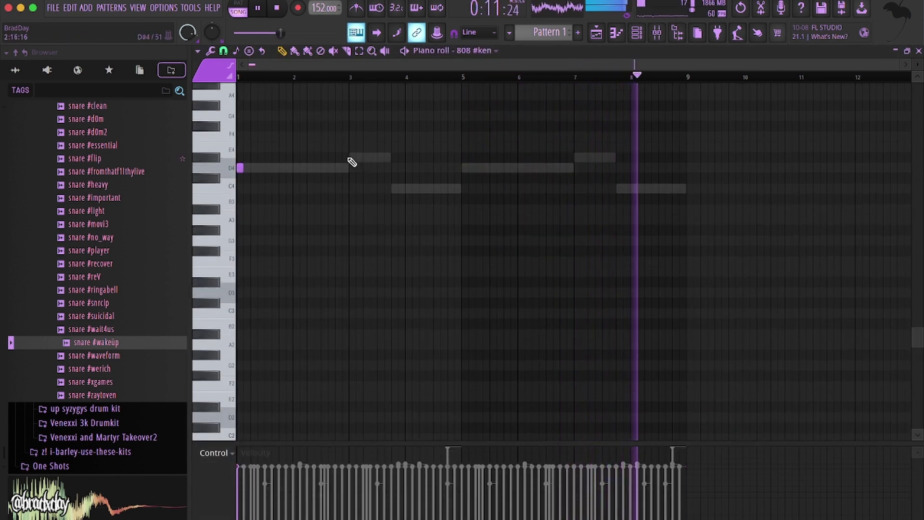
left_click(392, 187)
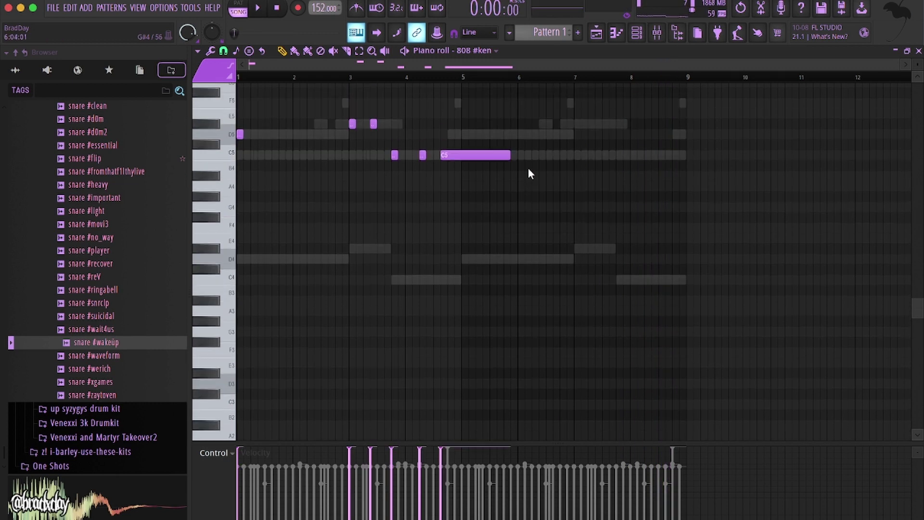
Undo the first legato on the 808 notes, now an octave higher, and add a D5 note at 2:11
scroll(527, 167, "up", 5)
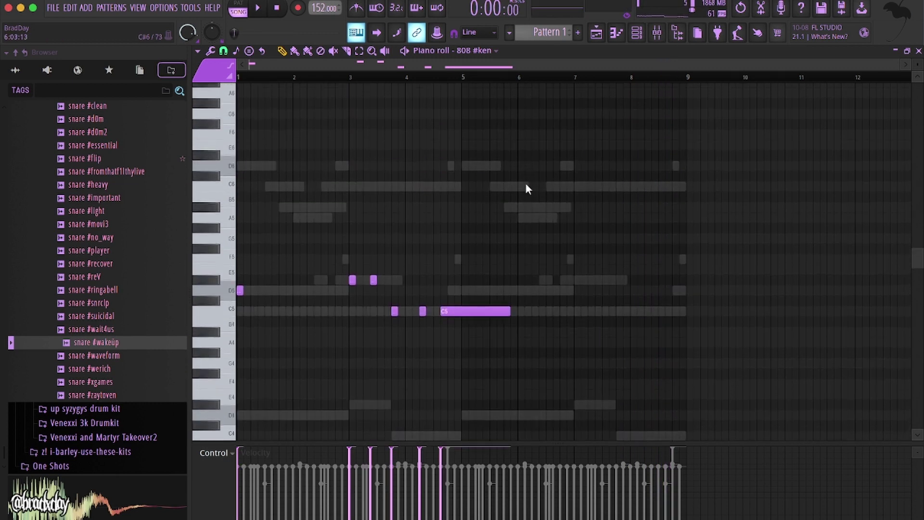
scroll(524, 183, "down", 2)
key("space")
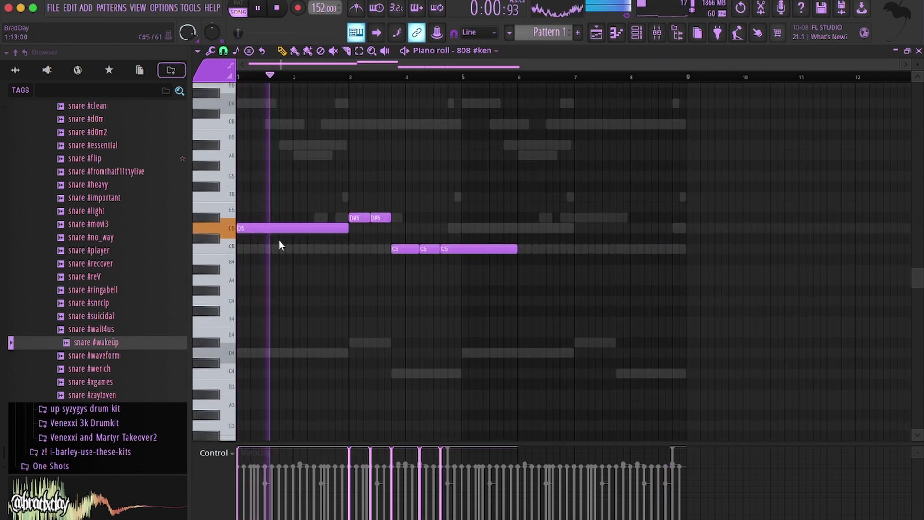
key("ctrl+z")
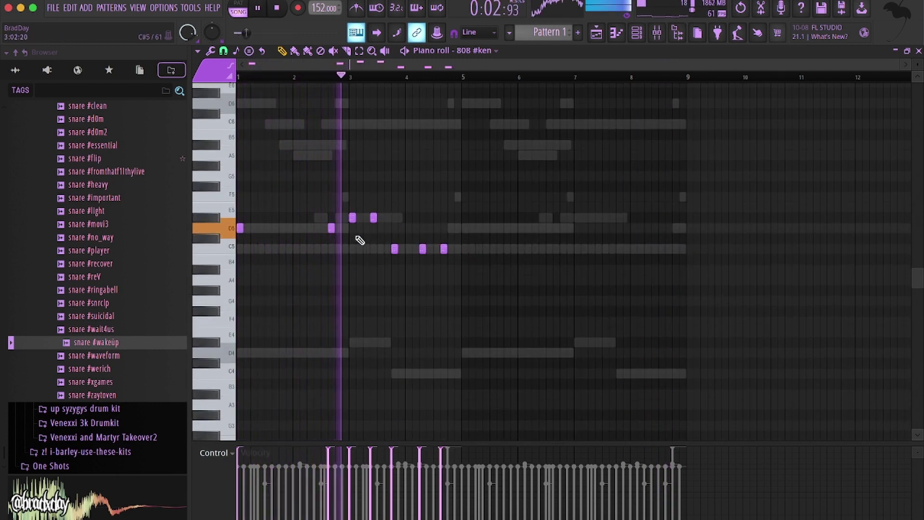
Apply quick legato to the 808 notes and duplicate the four-bar line into bars 5 to 8
key("ctrl+l")
key("ctrl+b")
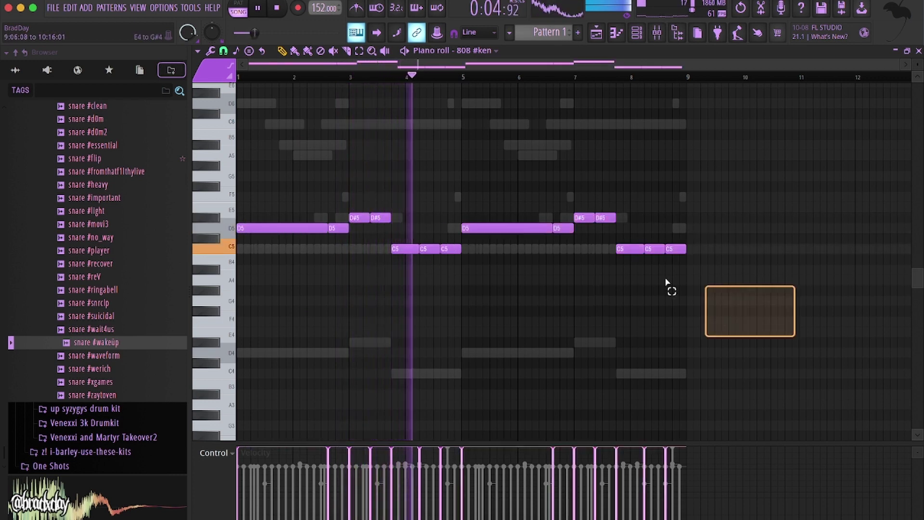
Move the last 808 C5 note to 8:13 and fill the gap before it with a two-step C5 slide note at 8:11
left_click_drag(676, 249, 681, 249)
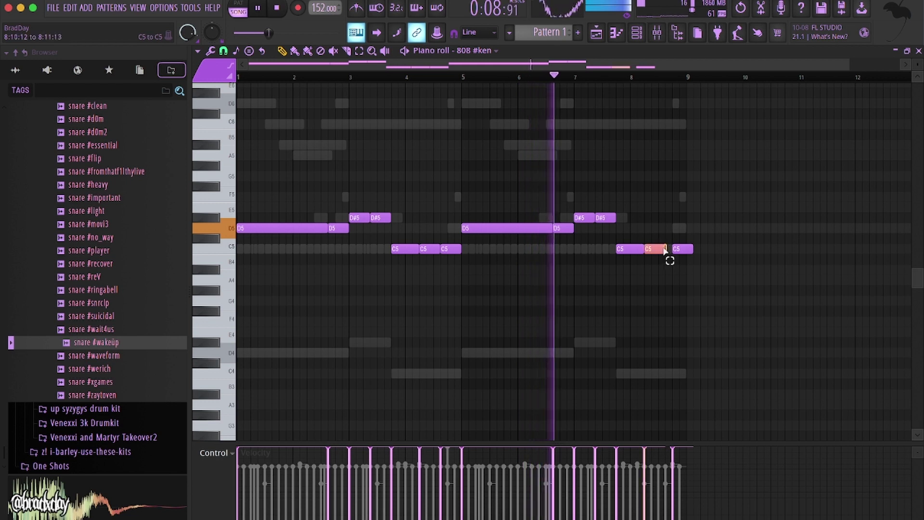
left_click(671, 260)
double_click(671, 260)
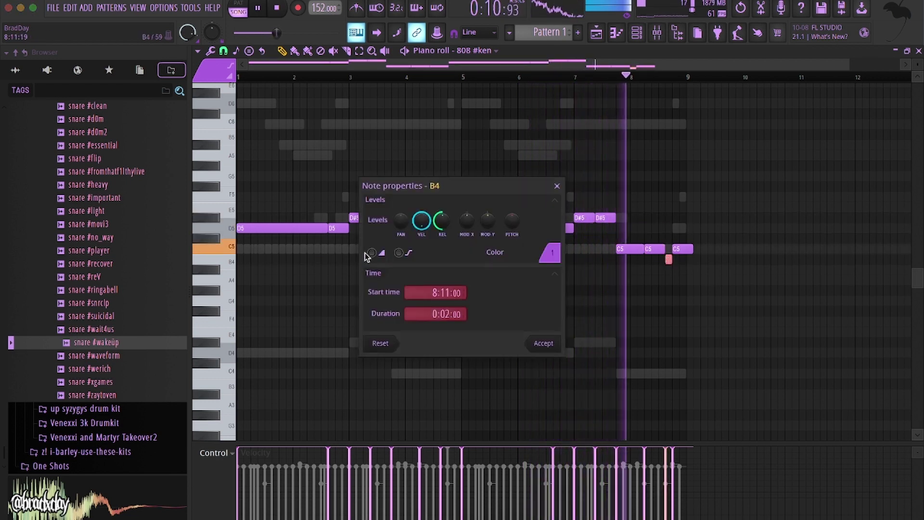
left_click(377, 245)
left_click(541, 342)
key("shift+Up")
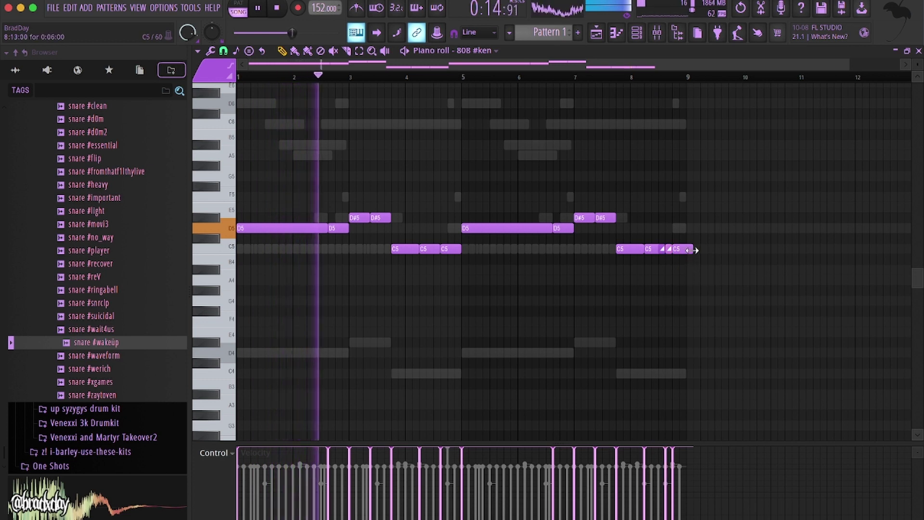
Return to the channel rack and collapse the up morris garments drum kit, good-drum-kits and 2023 Loop Kits folders in the browser
key("F6")
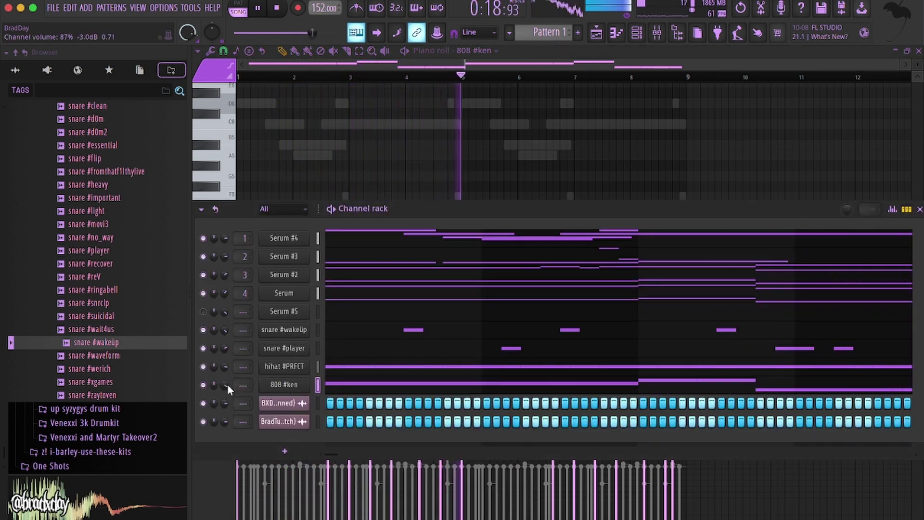
scroll(111, 337, "up", 10)
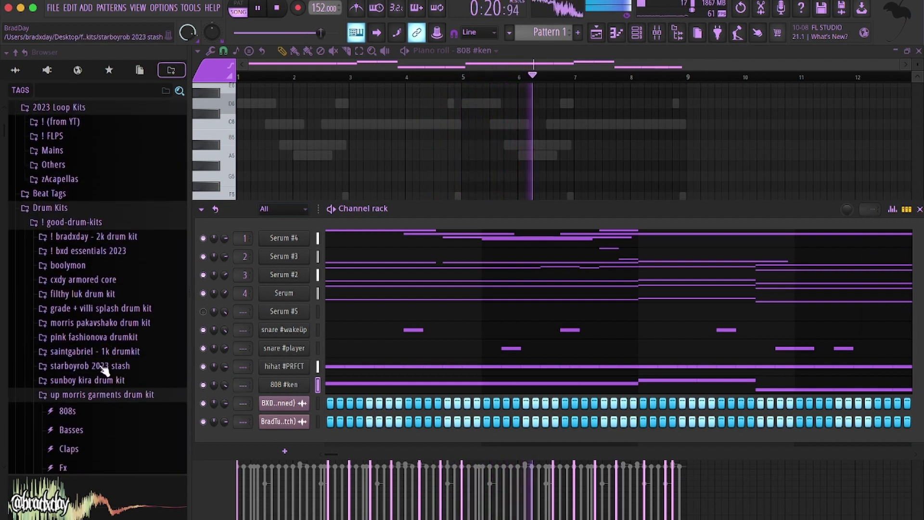
left_click(110, 385)
left_click(75, 225)
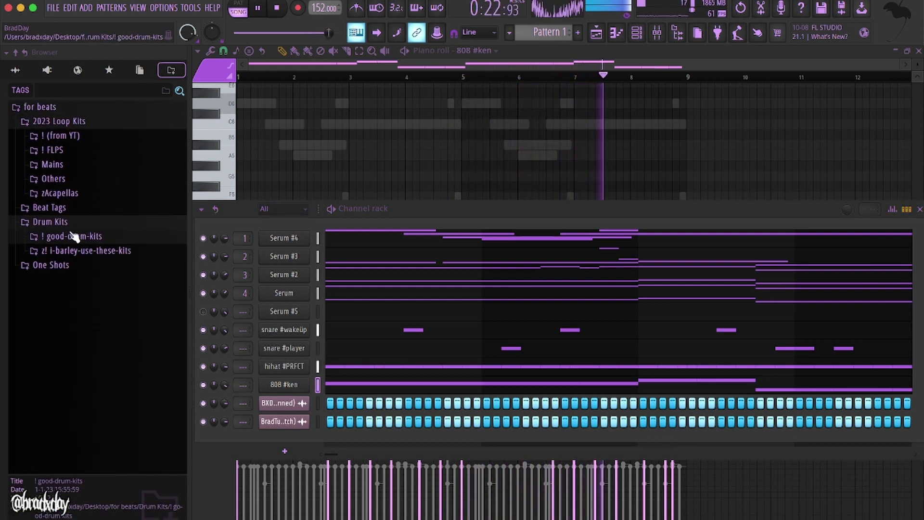
left_click(45, 122)
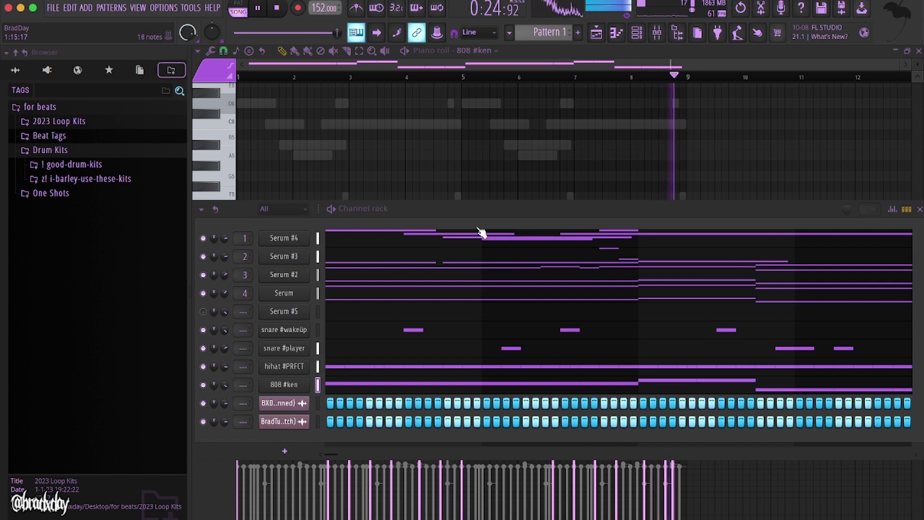